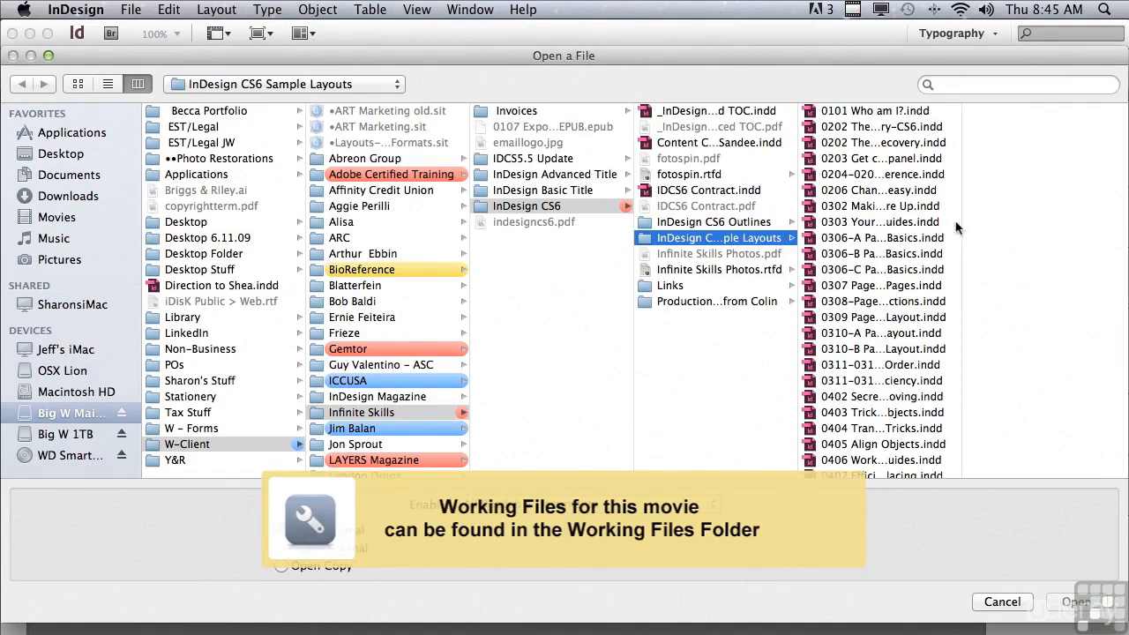
- Open the document 0701-0702 Paragraph Panel.indd from the InDesign CS6 Sample Layouts folder
{"action": "left_click_drag", "start_coordinate": [961, 231], "coordinate": [963, 457]}
{"action": "left_click", "coordinate": [891, 408]}
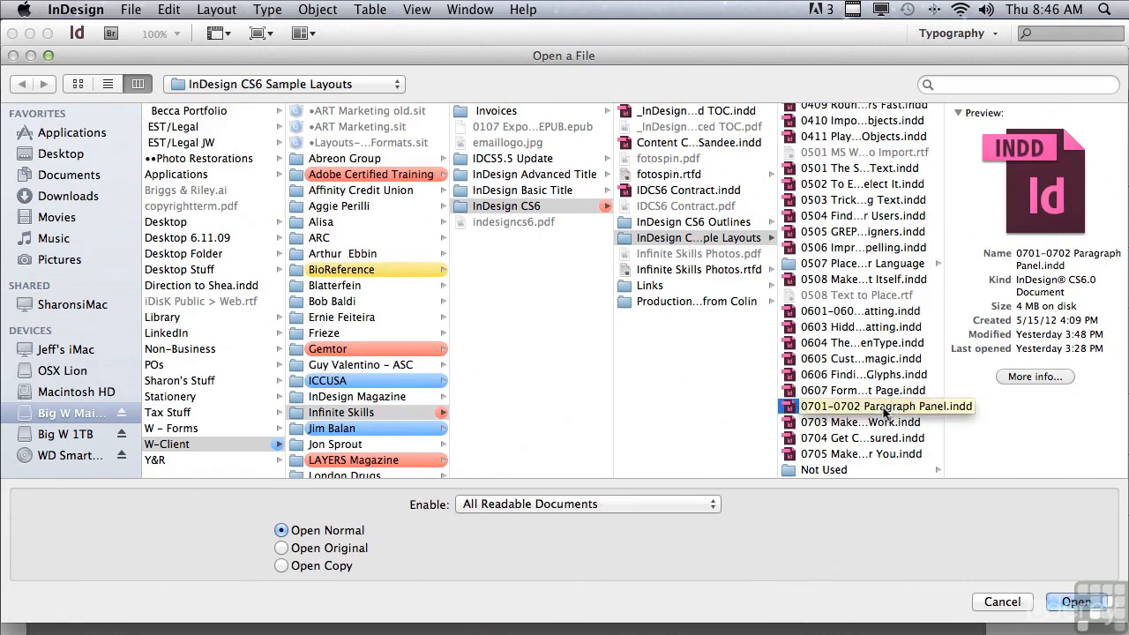
{"action": "left_click", "coordinate": [1068, 600]}
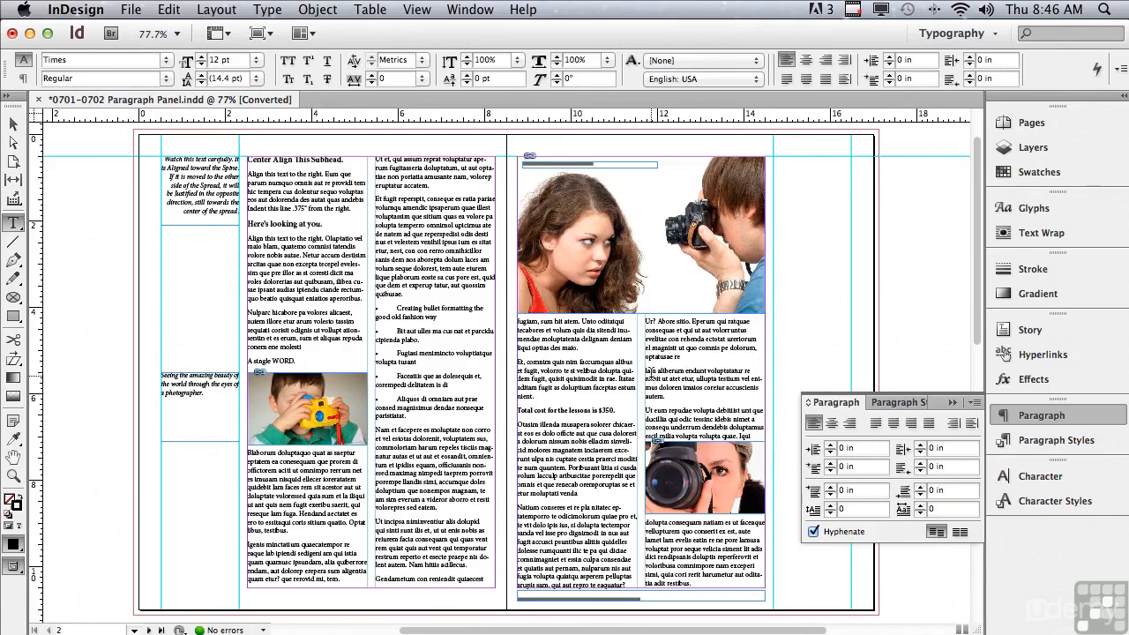
- Center-align the "Center Align This Subhead." heading, trying right alignment before returning it to center
{"action": "left_click", "coordinate": [14, 476]}
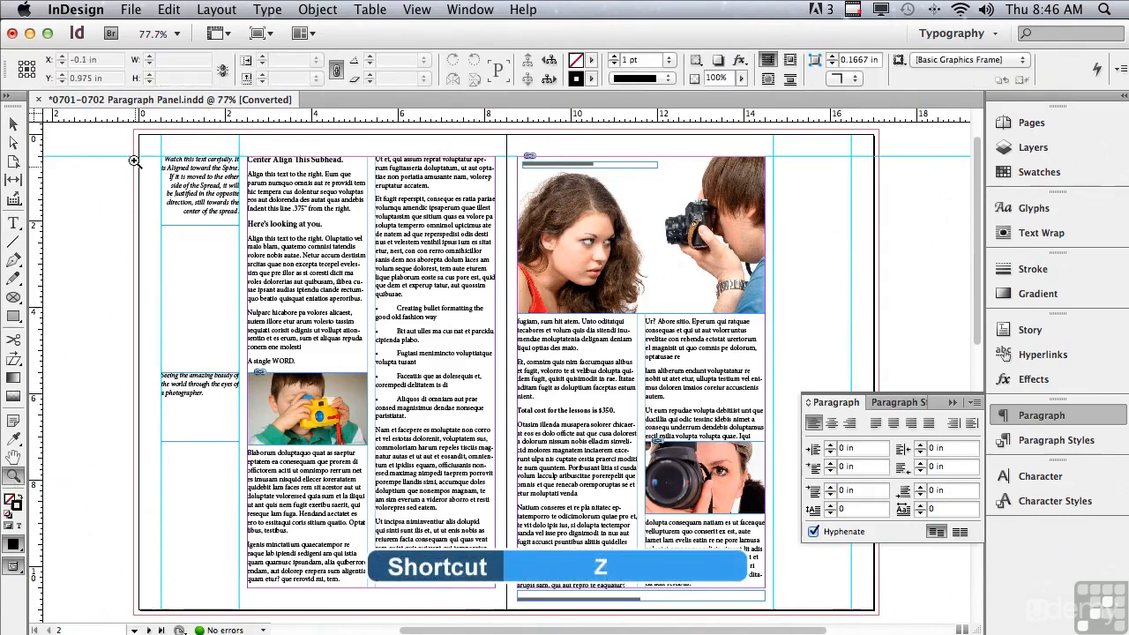
{"action": "left_click_drag", "start_coordinate": [126, 129], "coordinate": [508, 210]}
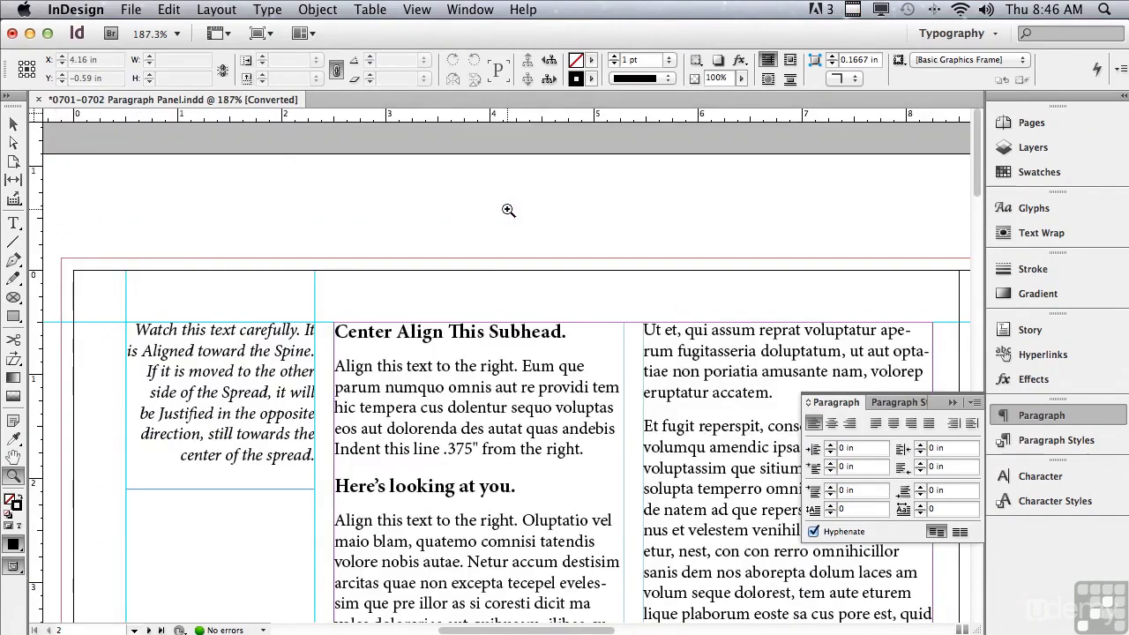
{"action": "left_click", "coordinate": [13, 224]}
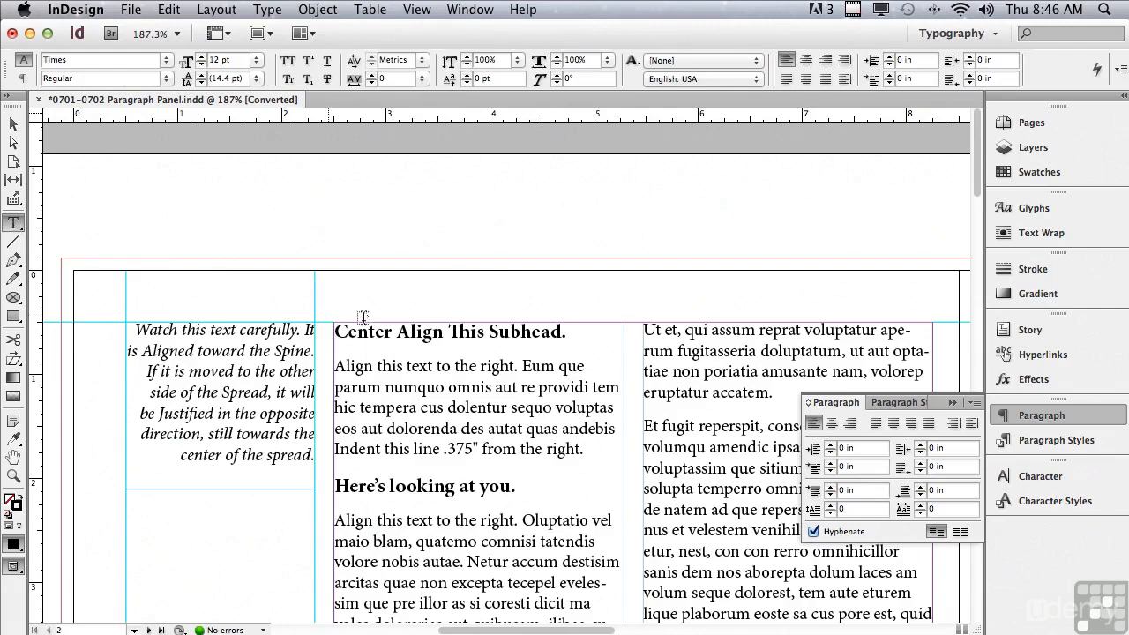
{"action": "left_click", "coordinate": [449, 329]}
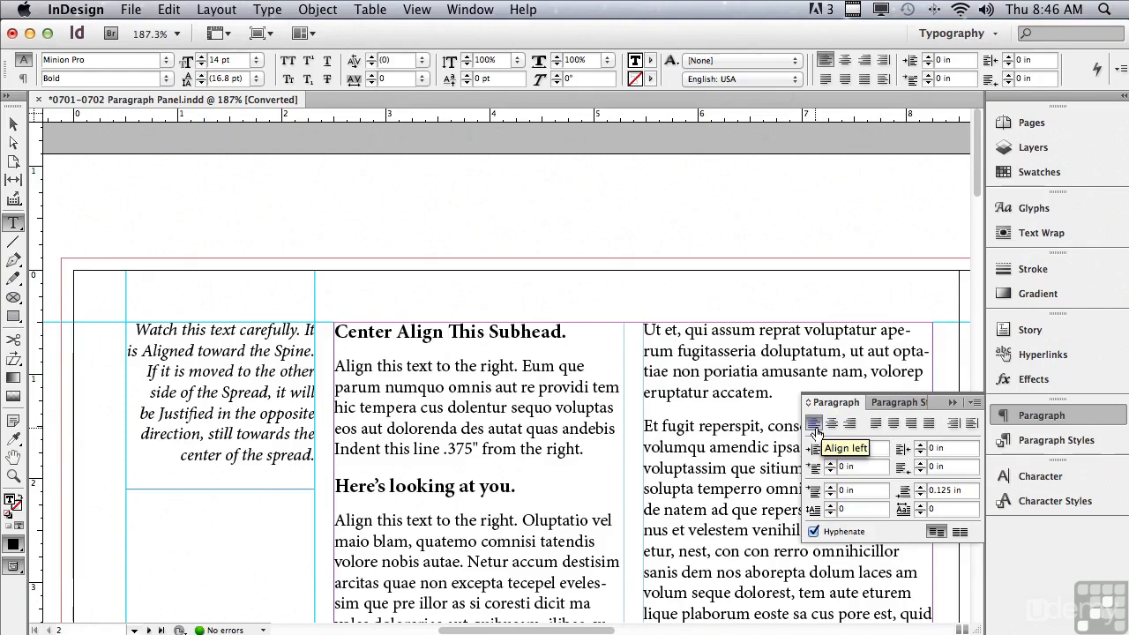
{"action": "left_click", "coordinate": [471, 389]}
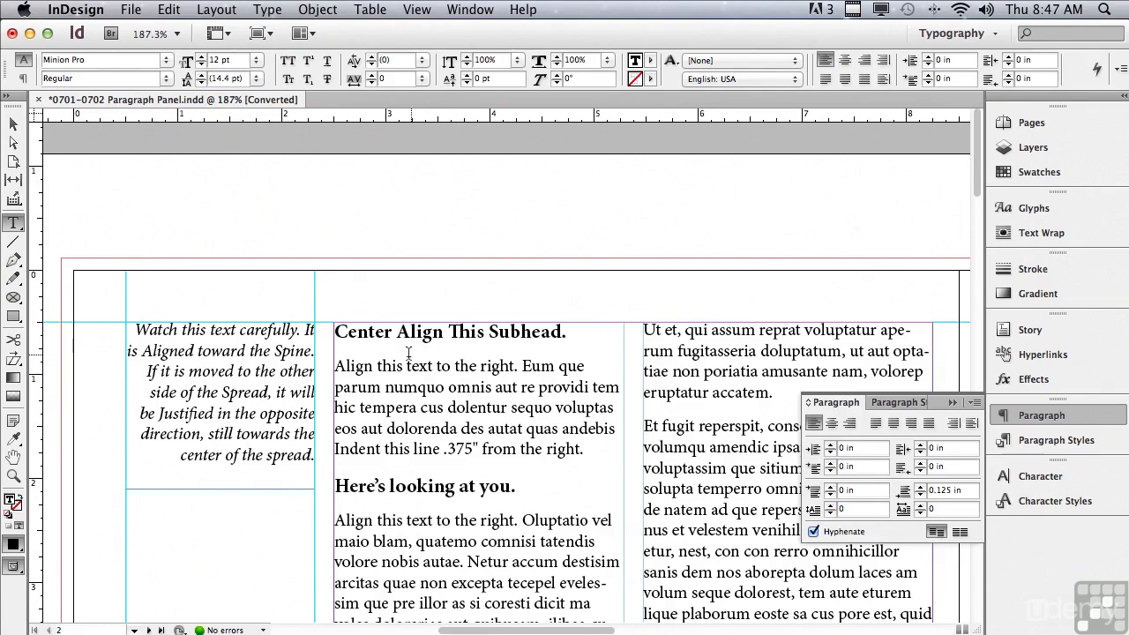
{"action": "left_click", "coordinate": [458, 332]}
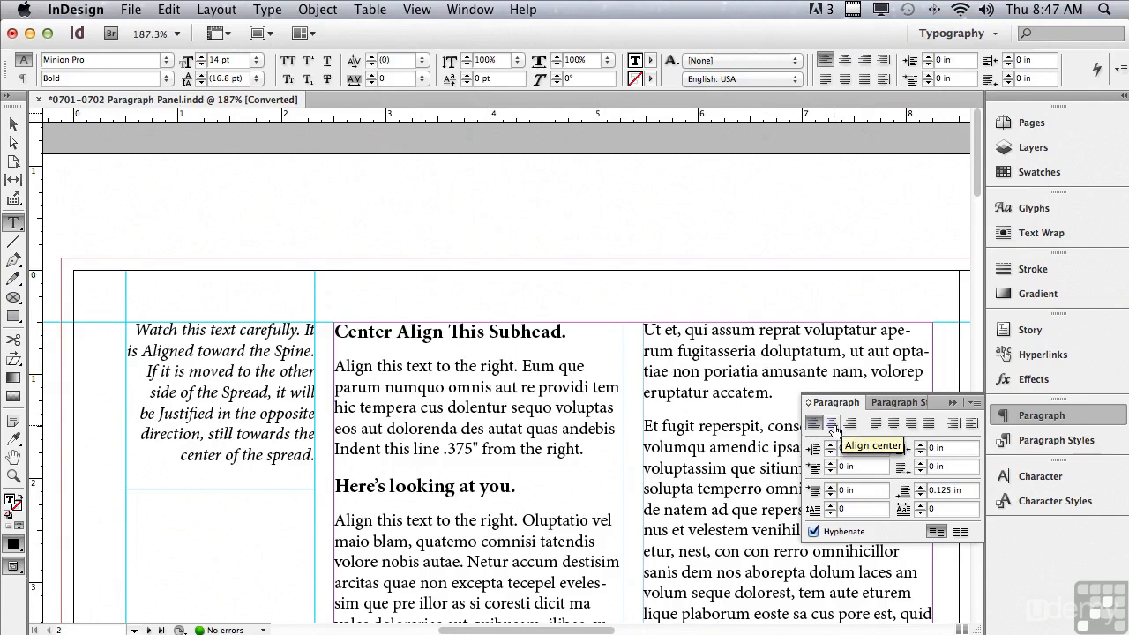
{"action": "left_click", "coordinate": [832, 424]}
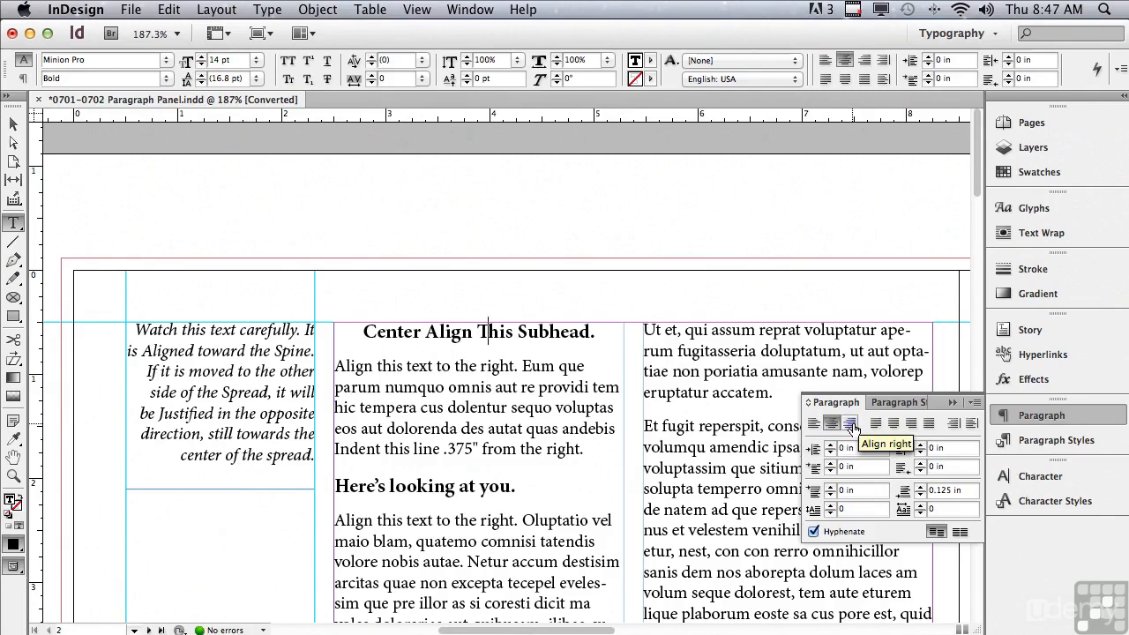
{"action": "left_click", "coordinate": [851, 424]}
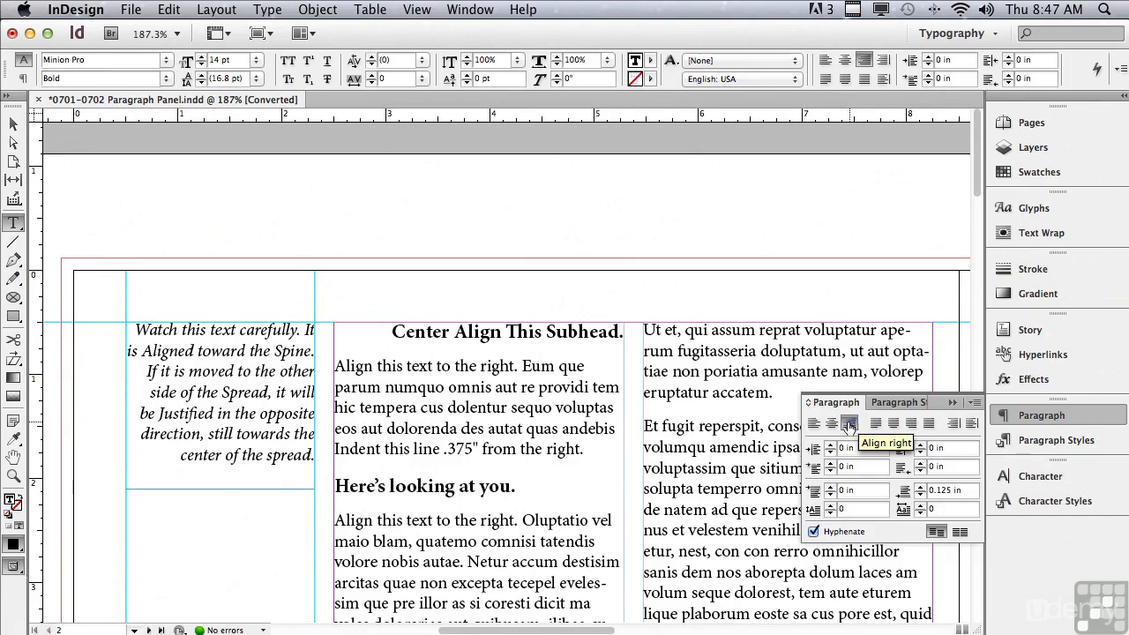
{"action": "left_click", "coordinate": [831, 425]}
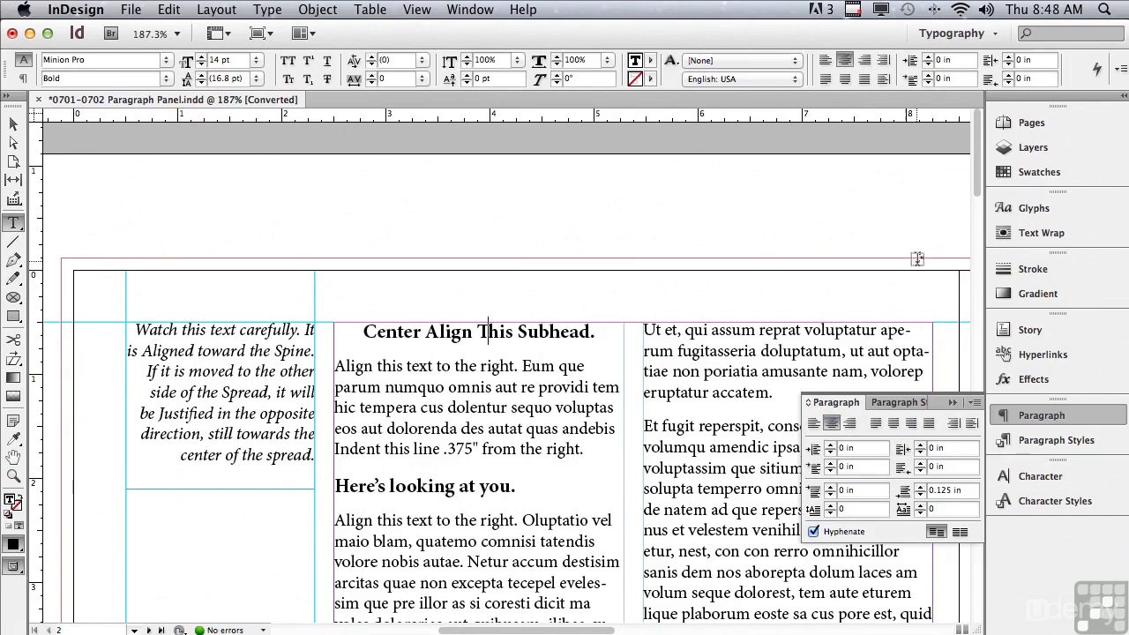
- Try right alignment on the italic caption beside the boy's photo, and set the caption to left alignment
{"action": "left_click_drag", "start_coordinate": [976, 191], "coordinate": [955, 305]}
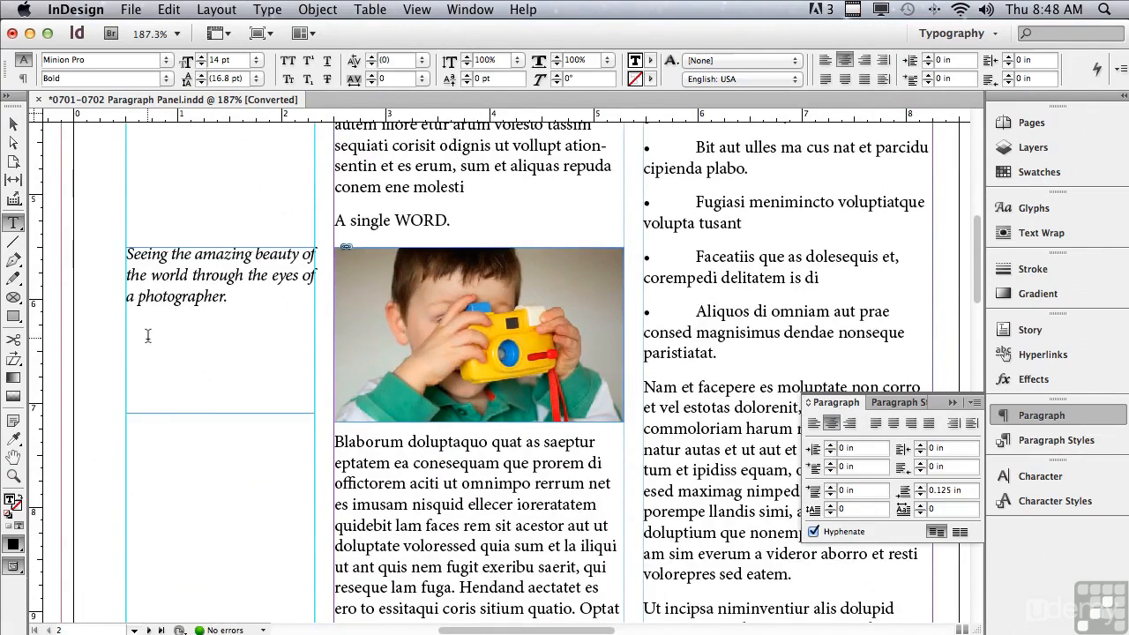
{"action": "left_click_drag", "start_coordinate": [239, 300], "coordinate": [114, 249]}
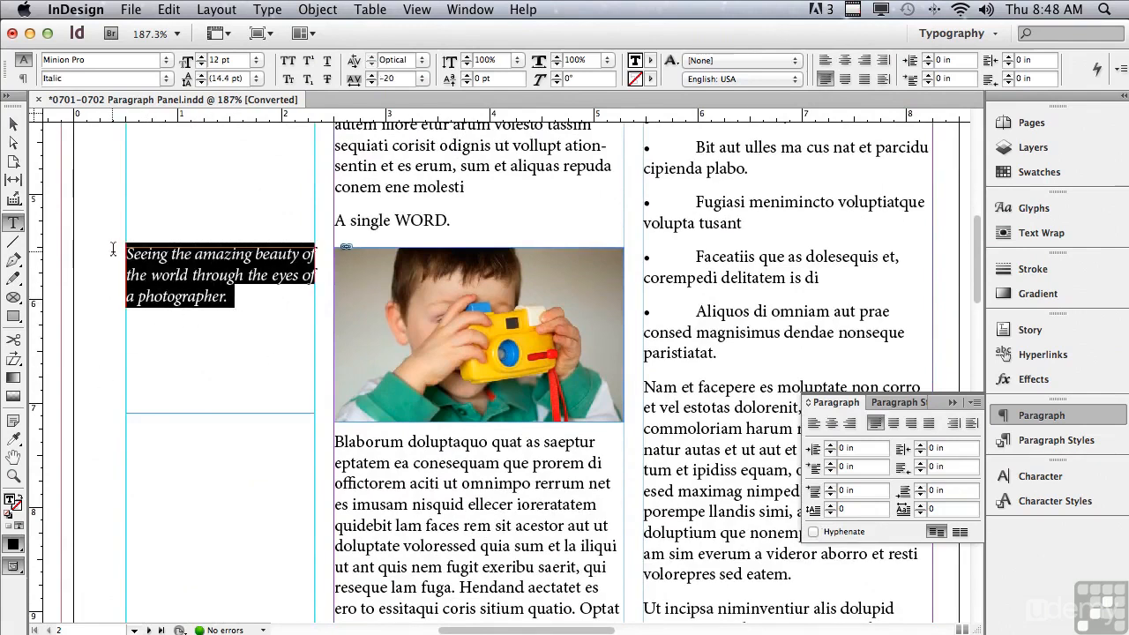
{"action": "left_click", "coordinate": [211, 274]}
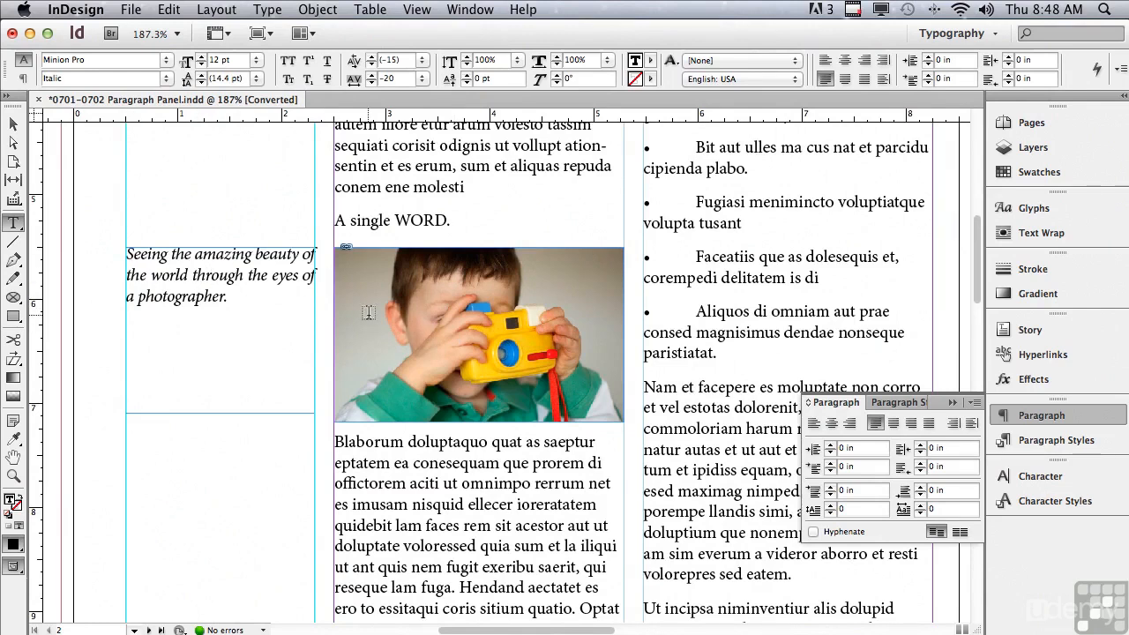
{"action": "left_click", "coordinate": [849, 423]}
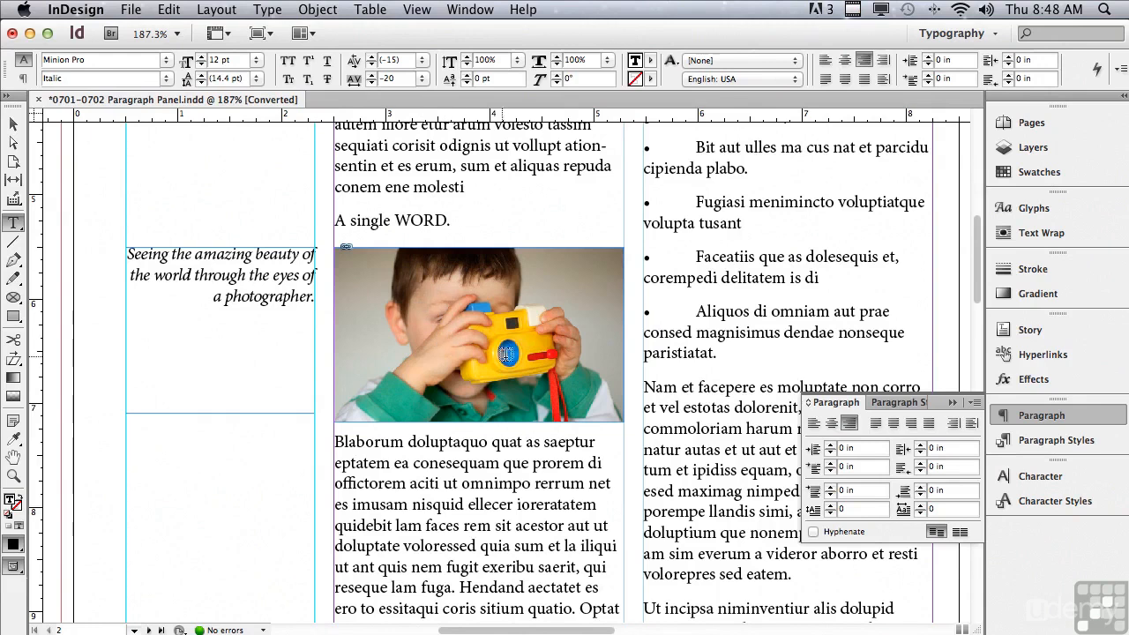
{"action": "left_click", "coordinate": [812, 425]}
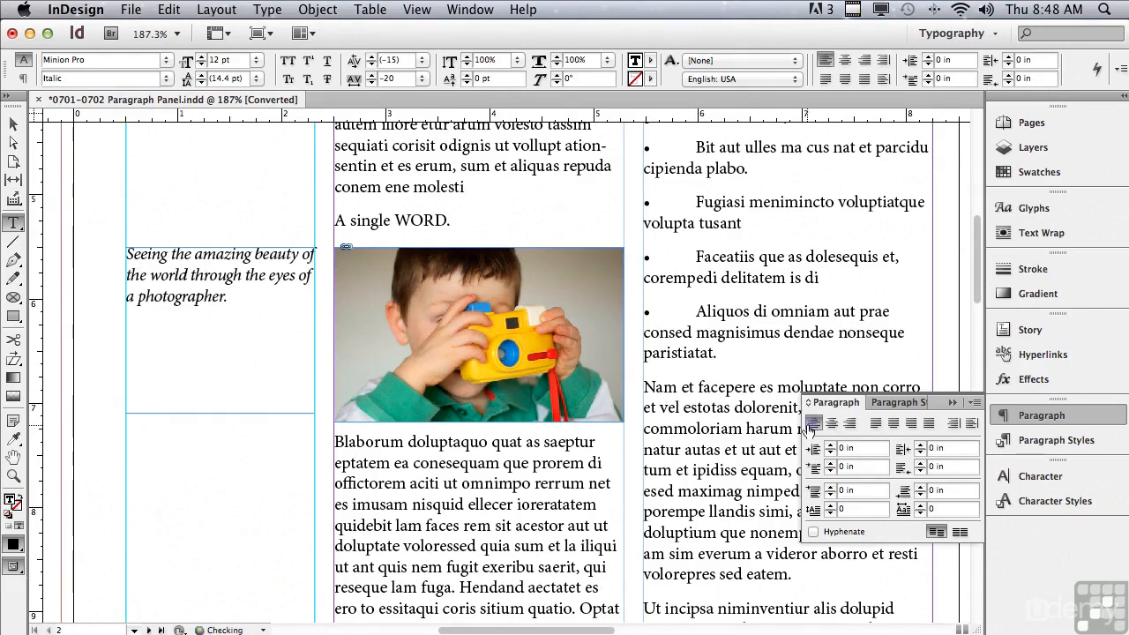
- Justify the body paragraph under the first subhead, trying the last line aligned left and centered before setting it to align right
{"action": "scroll", "coordinate": [979, 300], "scroll_direction": "up", "scroll_amount": 10}
{"action": "left_click", "coordinate": [412, 317]}
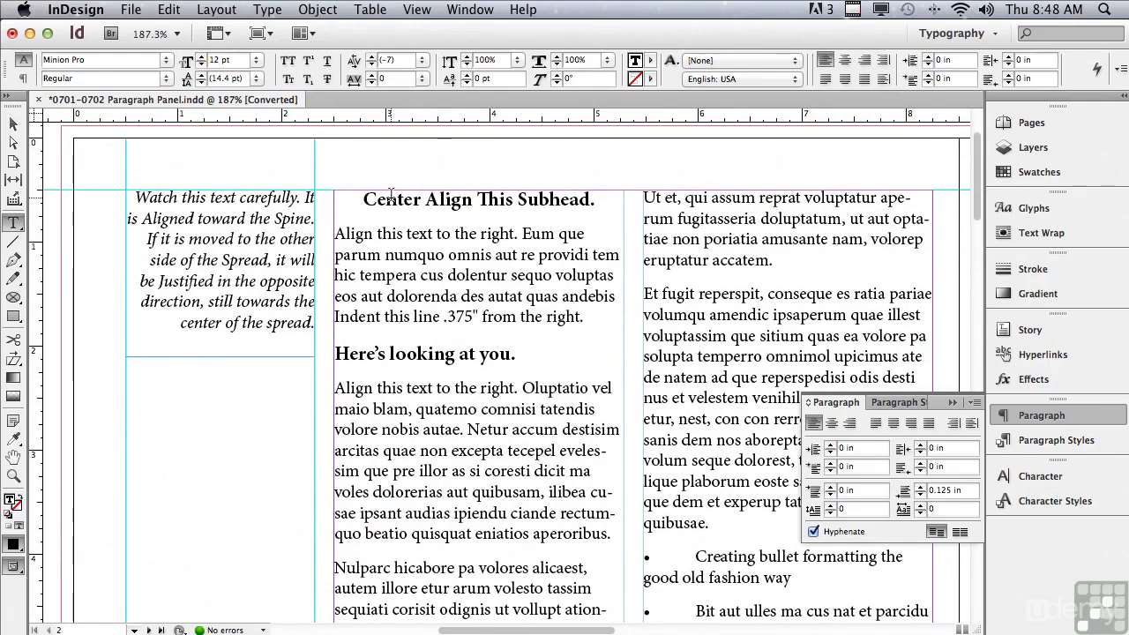
{"action": "left_click", "coordinate": [876, 424]}
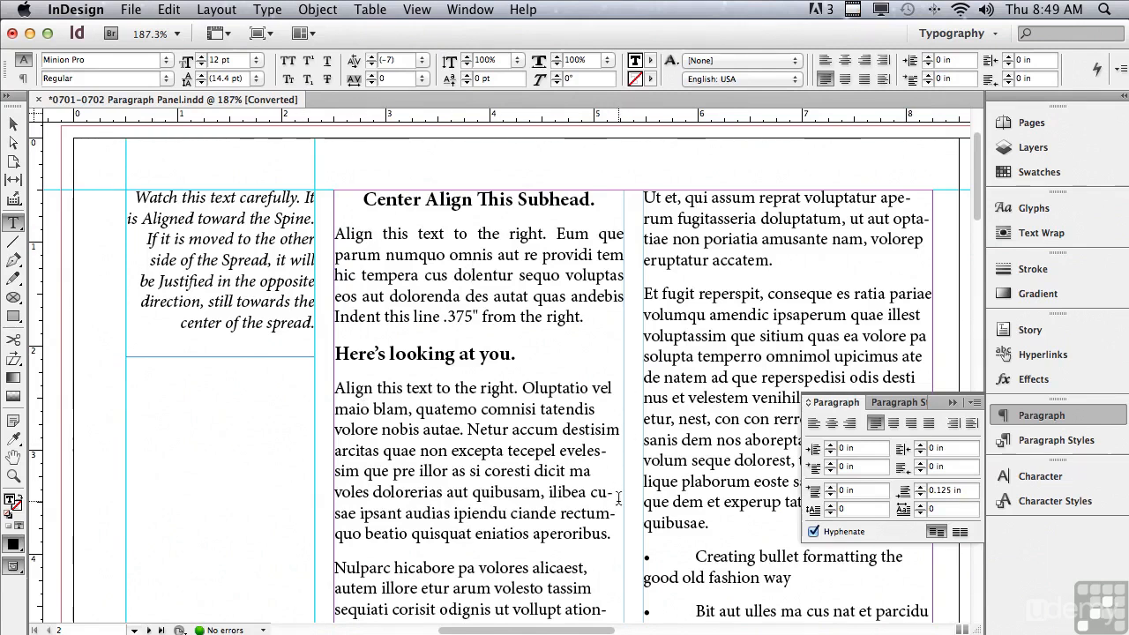
{"action": "left_click", "coordinate": [893, 426]}
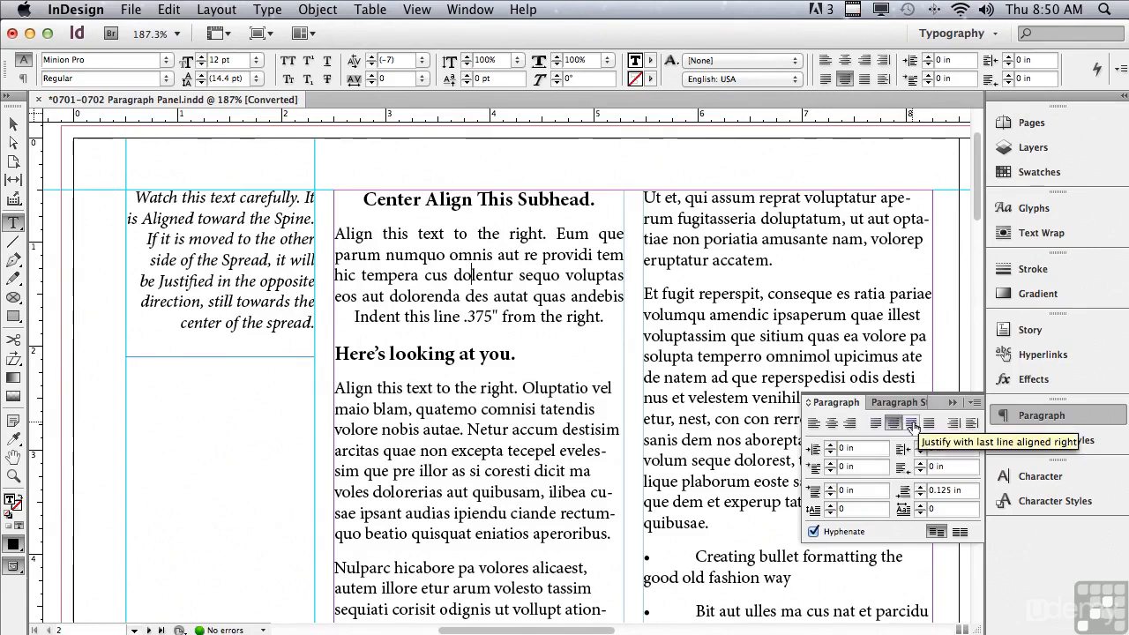
{"action": "left_click", "coordinate": [914, 426]}
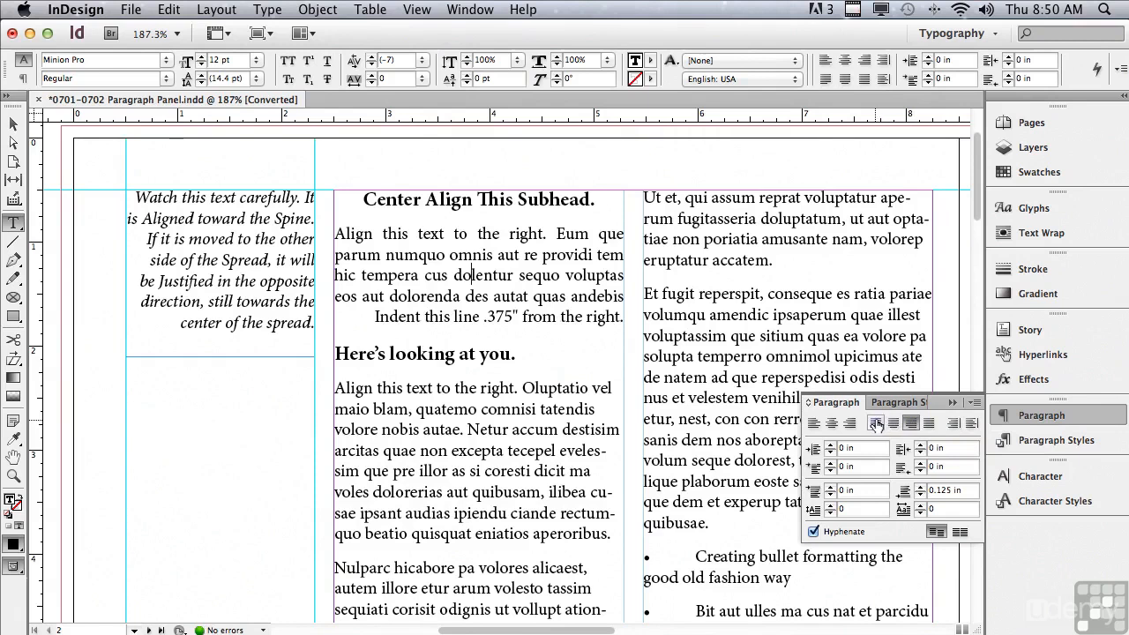
- Justify the italic caption beside the boy's photo with its last line aligned right
{"action": "left_click_drag", "start_coordinate": [979, 218], "coordinate": [967, 283]}
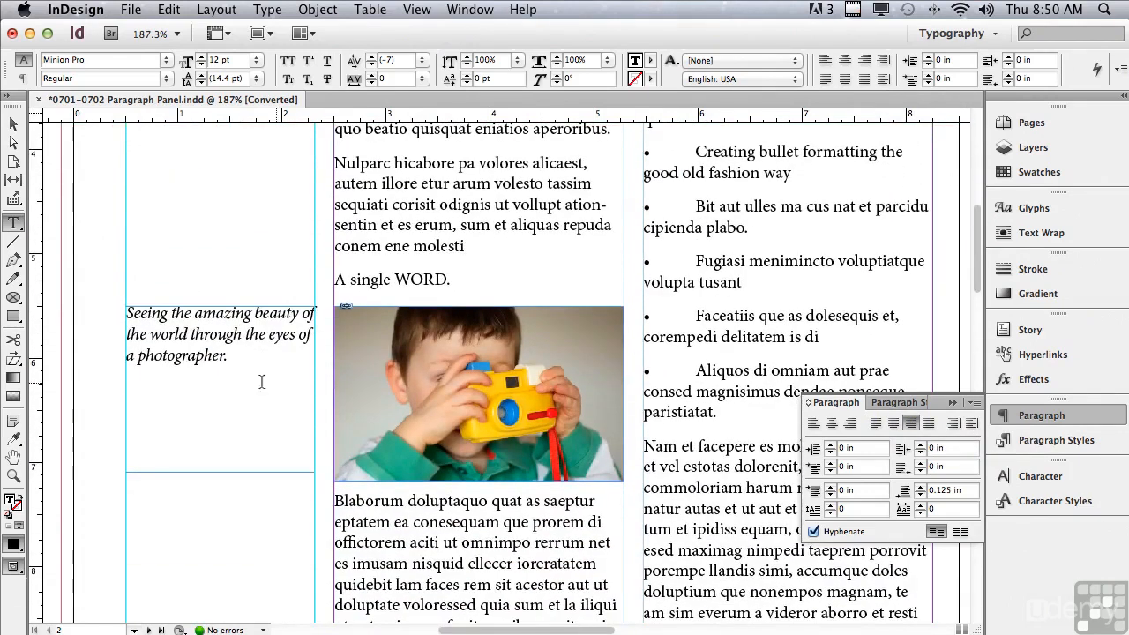
{"action": "triple_click", "coordinate": [210, 353]}
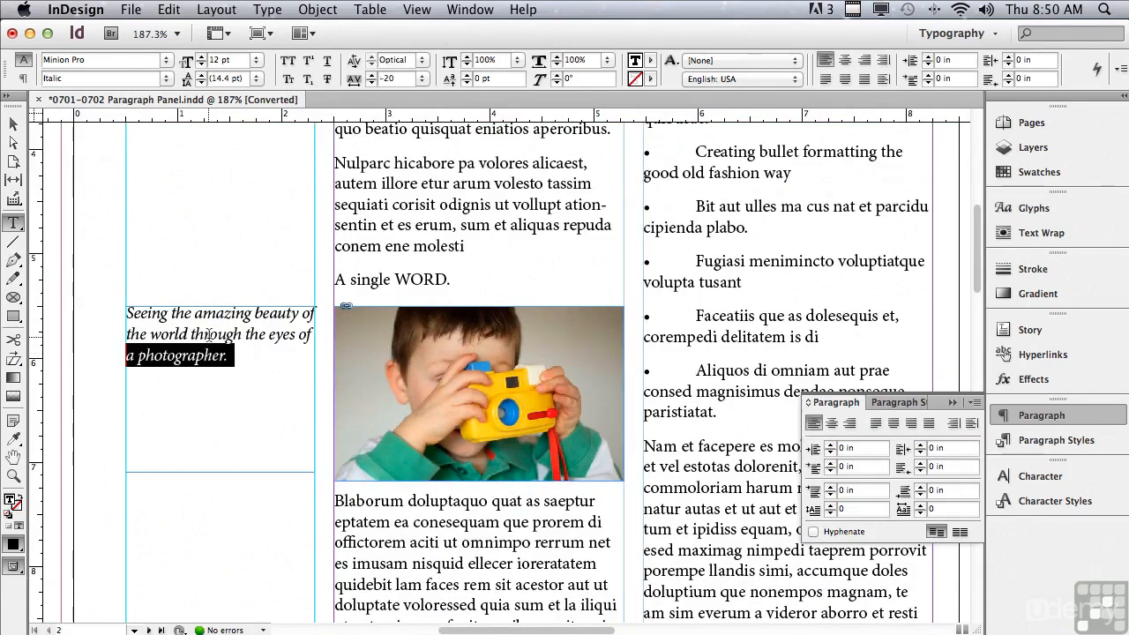
{"action": "left_click", "coordinate": [209, 338]}
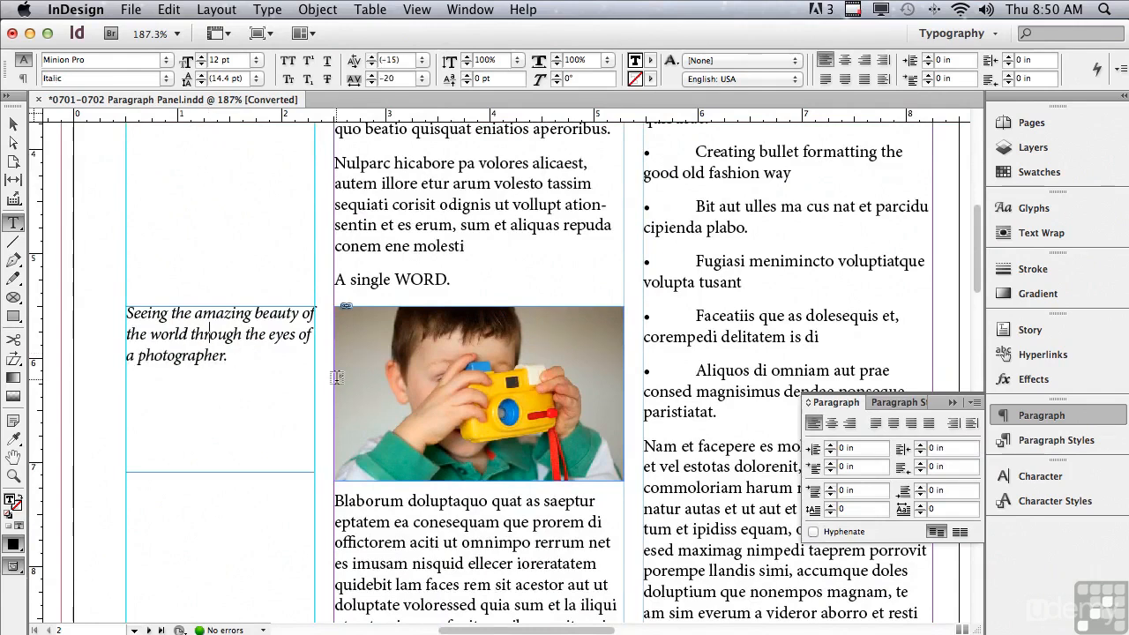
{"action": "left_click", "coordinate": [911, 425]}
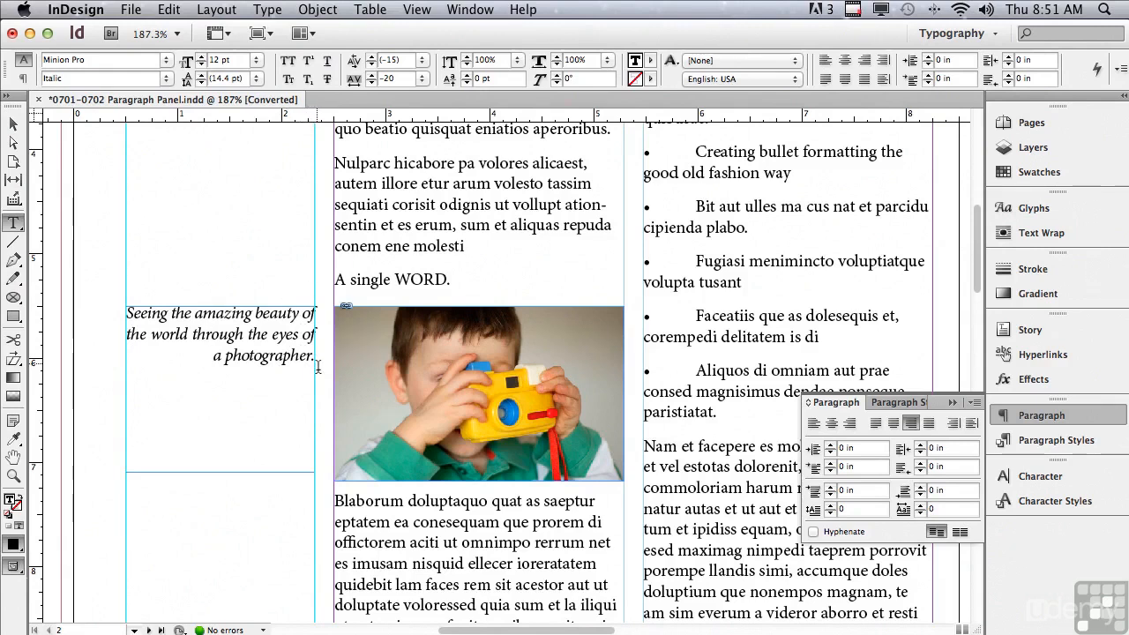
- Justify all lines of the "A single WORD." paragraph and break the line before "WORD."
{"action": "left_click", "coordinate": [381, 282]}
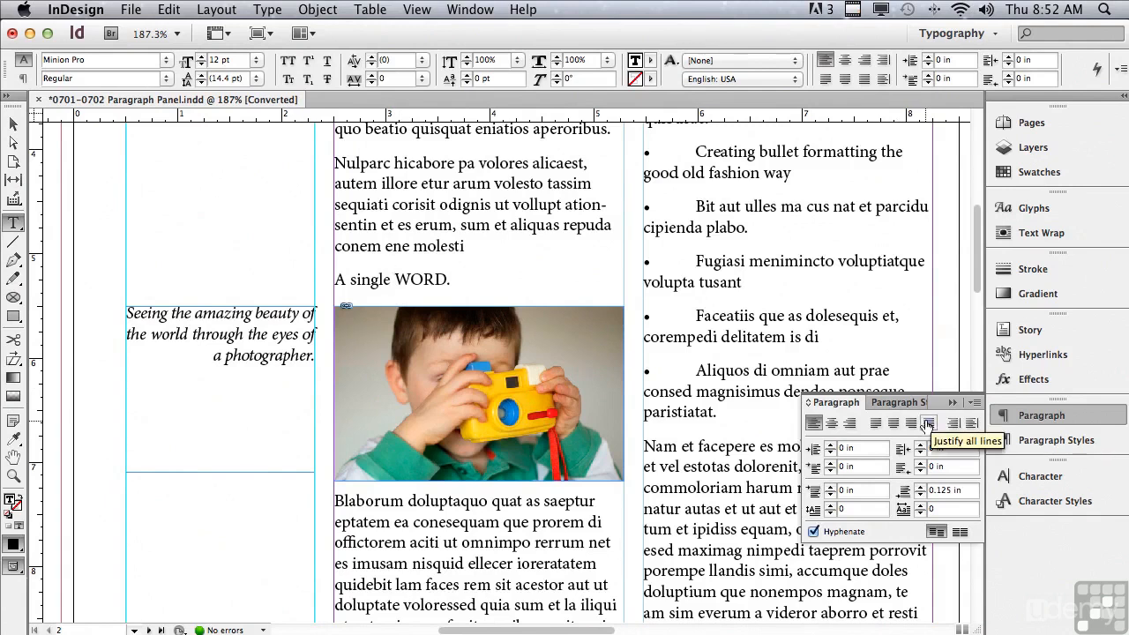
{"action": "left_click", "coordinate": [928, 424]}
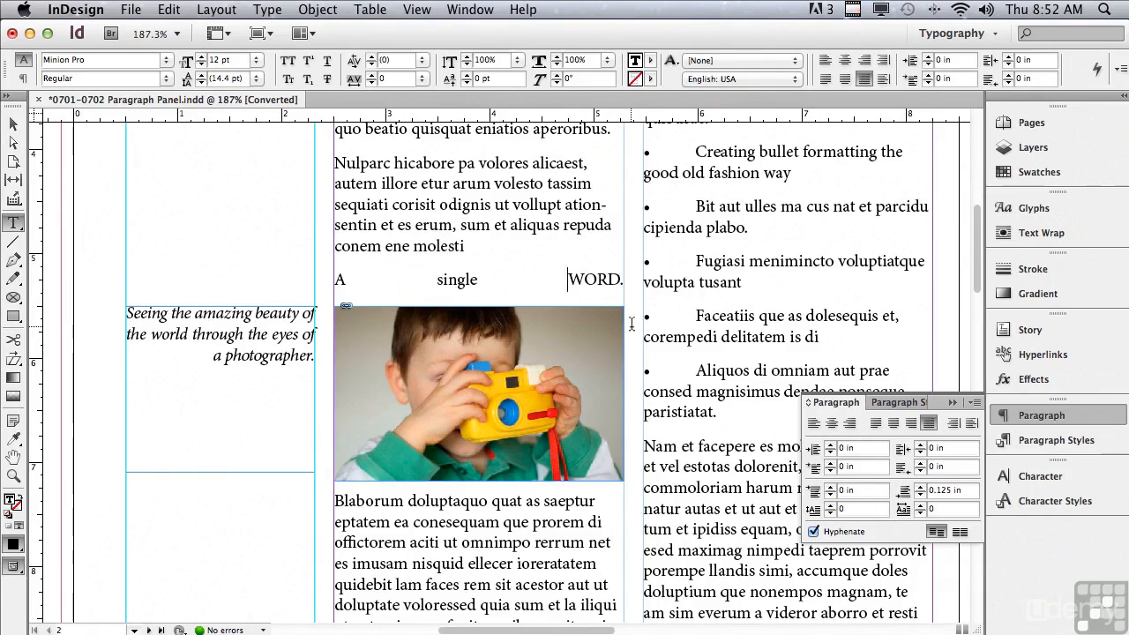
{"action": "key", "text": "Return"}
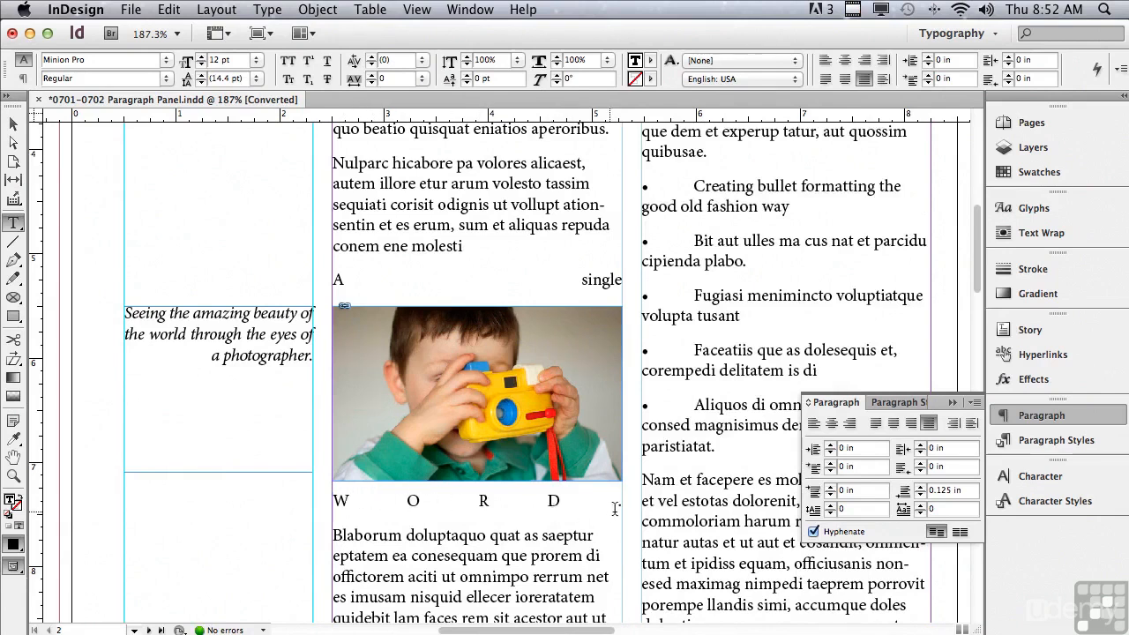
{"action": "left_click_drag", "start_coordinate": [624, 505], "coordinate": [615, 503]}
- Justify all lines of the copyright line at the foot of page 3
{"action": "left_click_drag", "start_coordinate": [977, 280], "coordinate": [961, 336]}
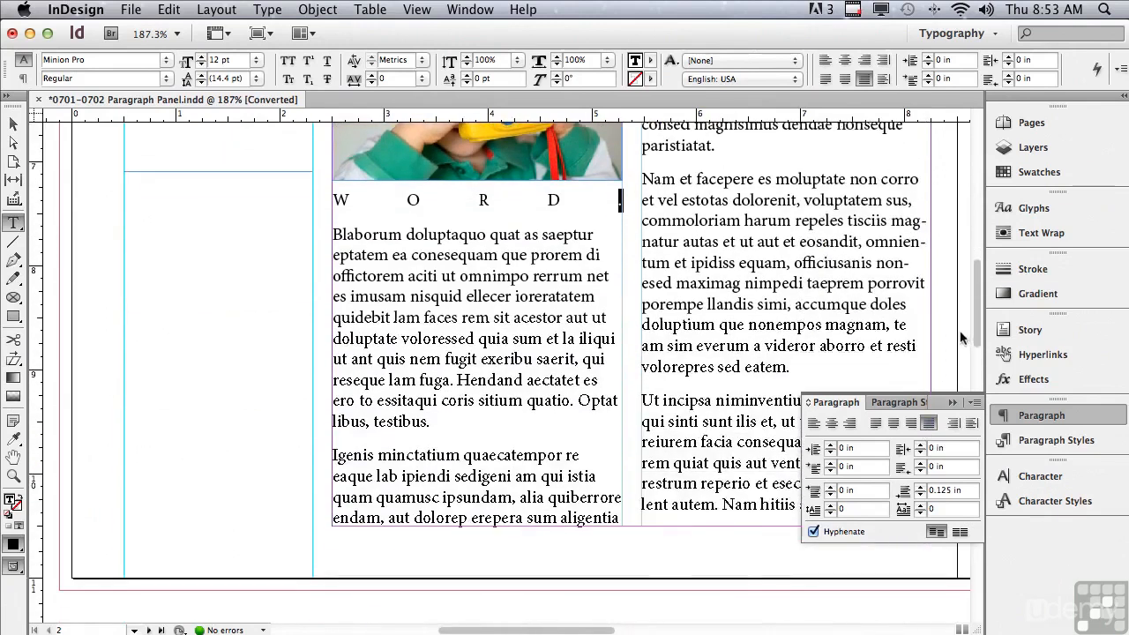
{"action": "left_click_drag", "start_coordinate": [531, 630], "coordinate": [695, 578]}
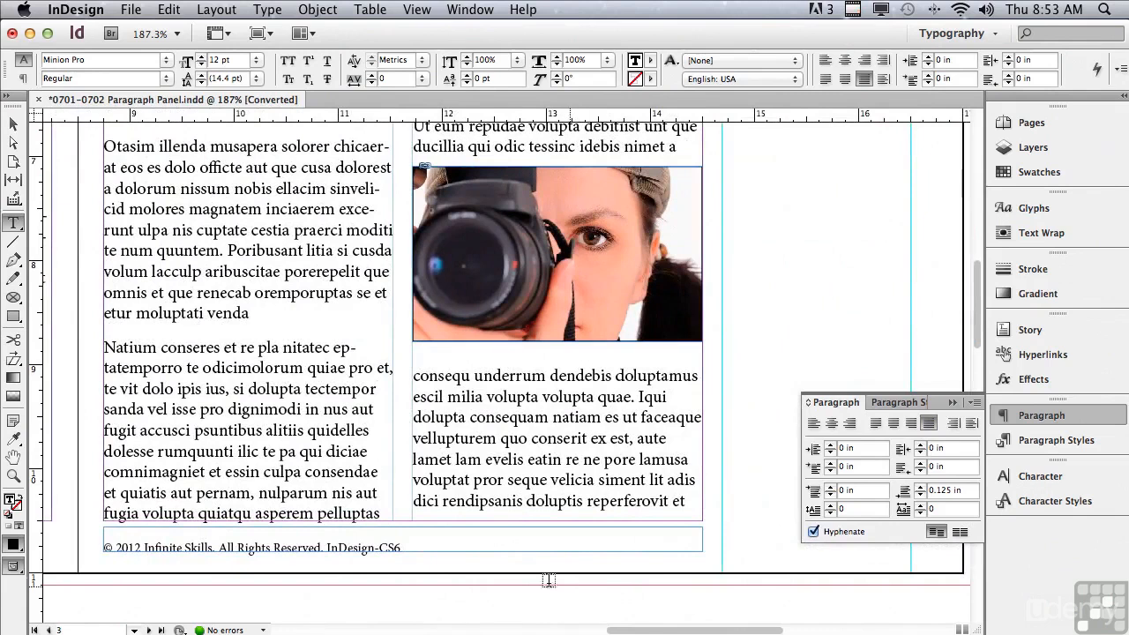
{"action": "left_click", "coordinate": [406, 548]}
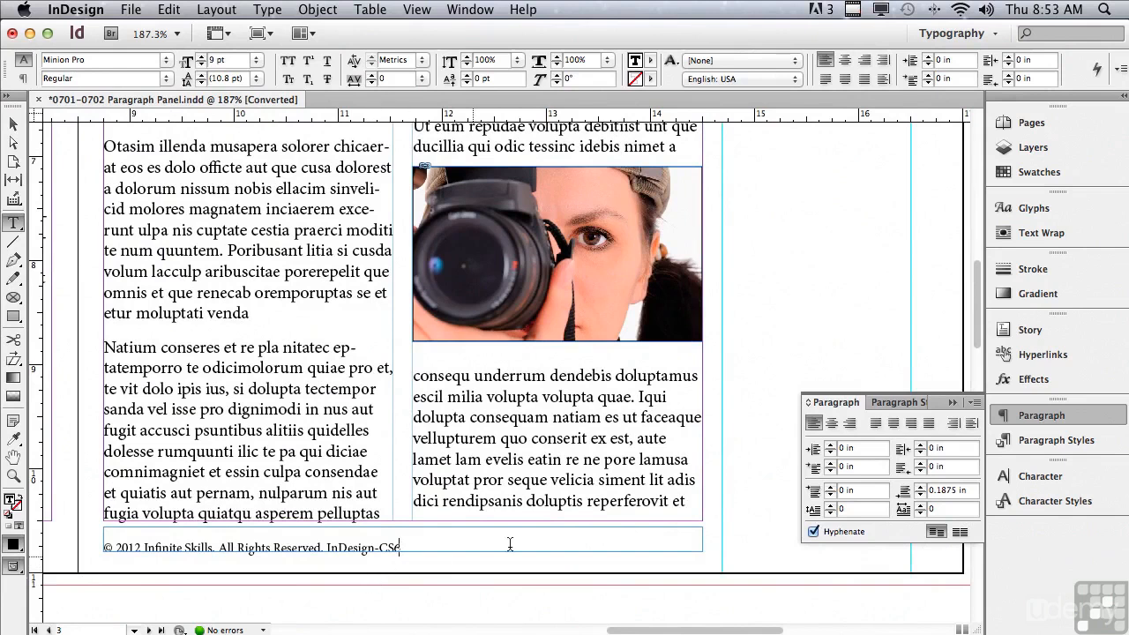
{"action": "left_click", "coordinate": [928, 424]}
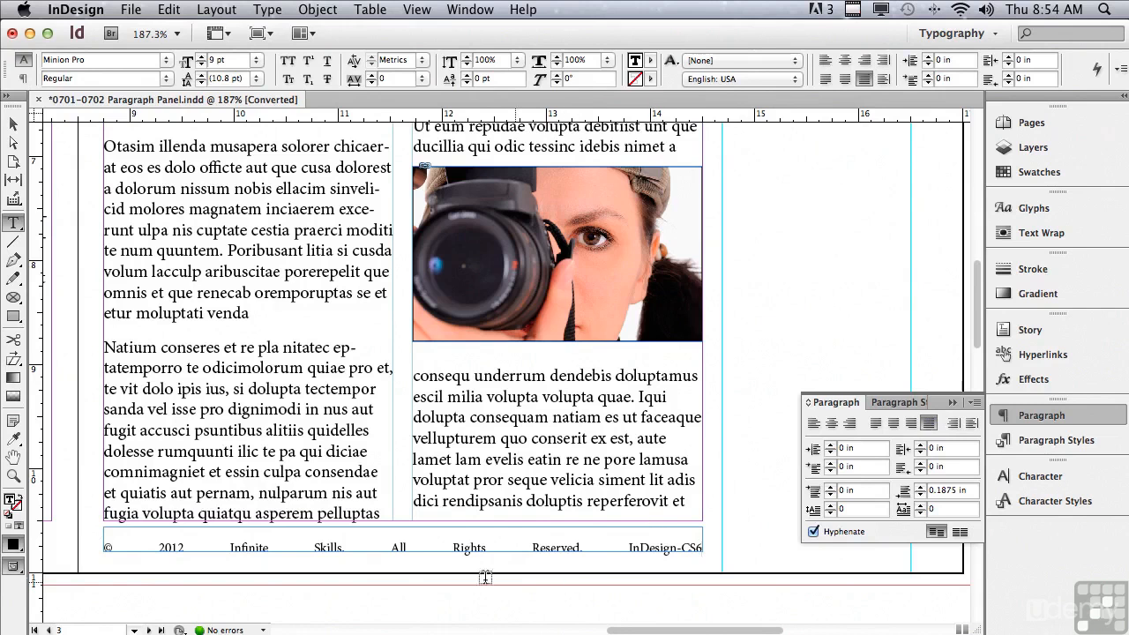
- Replace the space between "Skills." and "All" in the copyright line with a Flush Space
{"action": "double_click", "coordinate": [369, 546]}
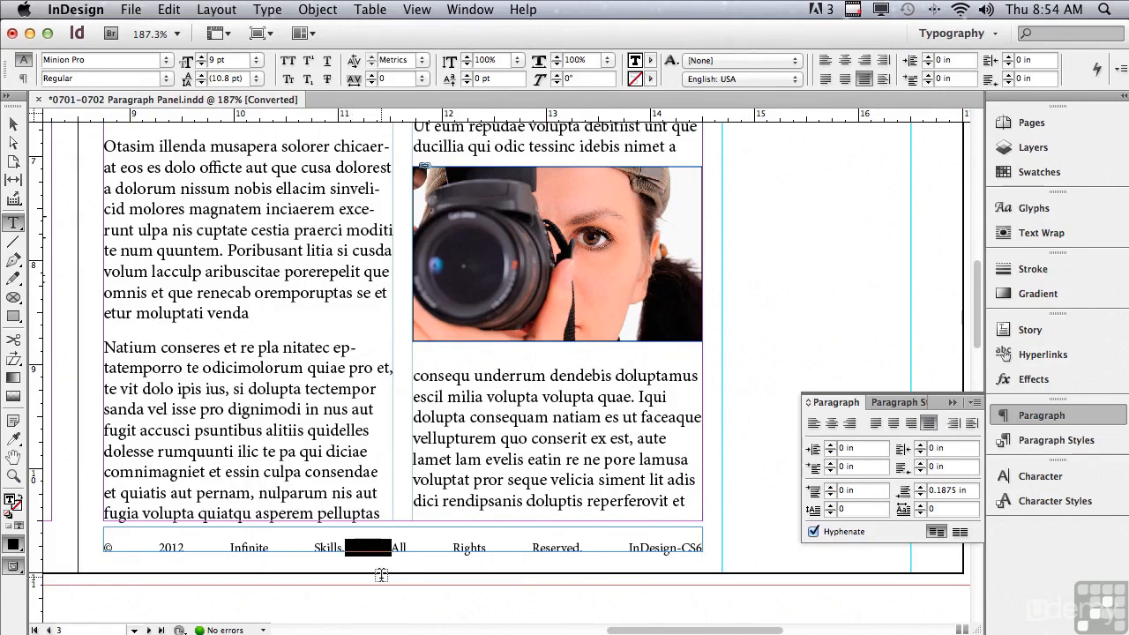
{"action": "left_click", "coordinate": [264, 11]}
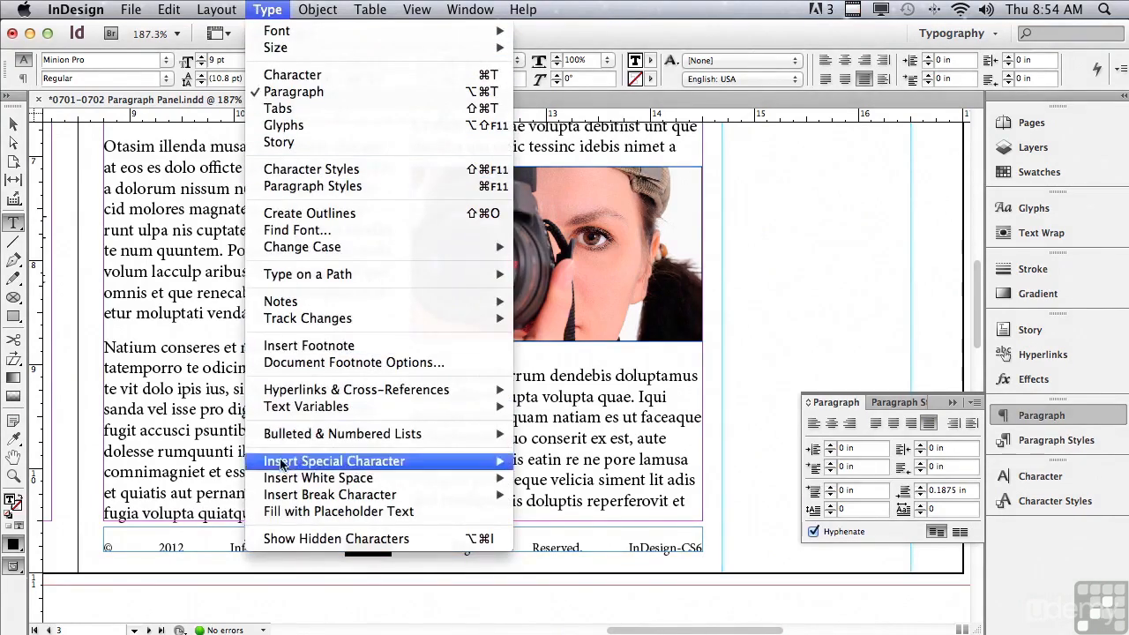
{"action": "mouse_move", "coordinate": [282, 481]}
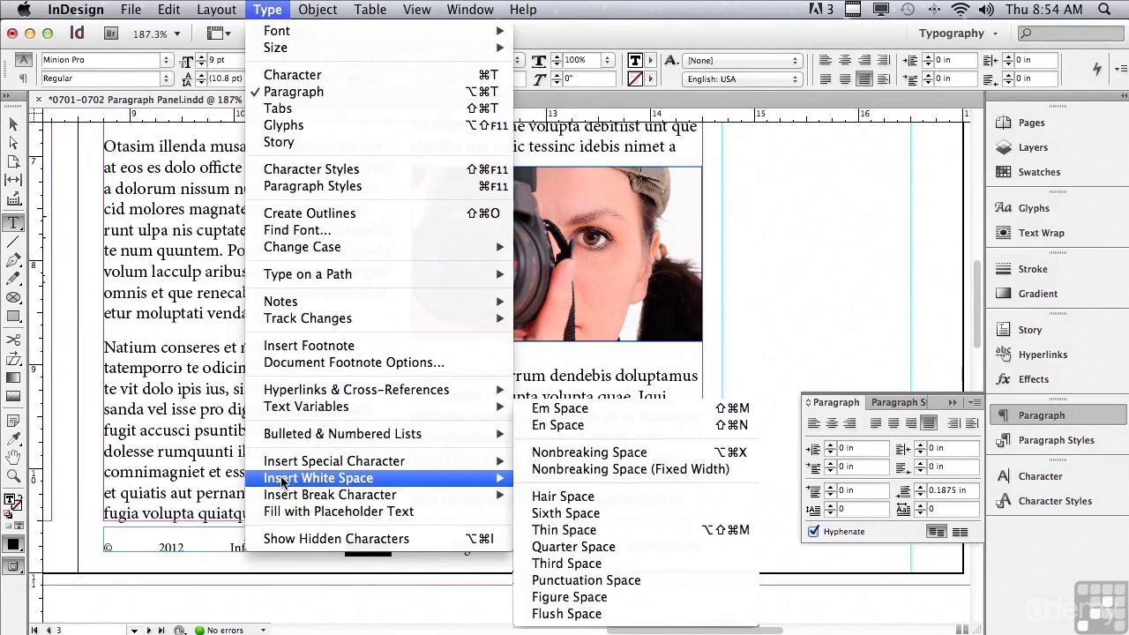
{"action": "left_click", "coordinate": [567, 613]}
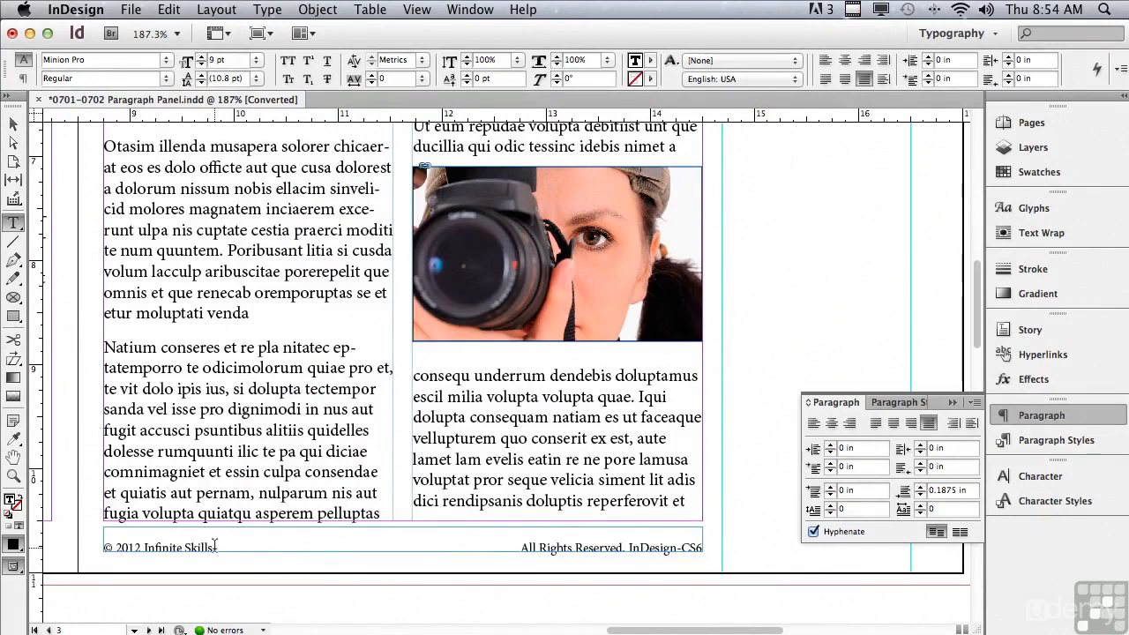
- Select the Flush Space in the copyright line and turn on the display of hidden characters
{"action": "left_click_drag", "start_coordinate": [215, 547], "coordinate": [446, 543]}
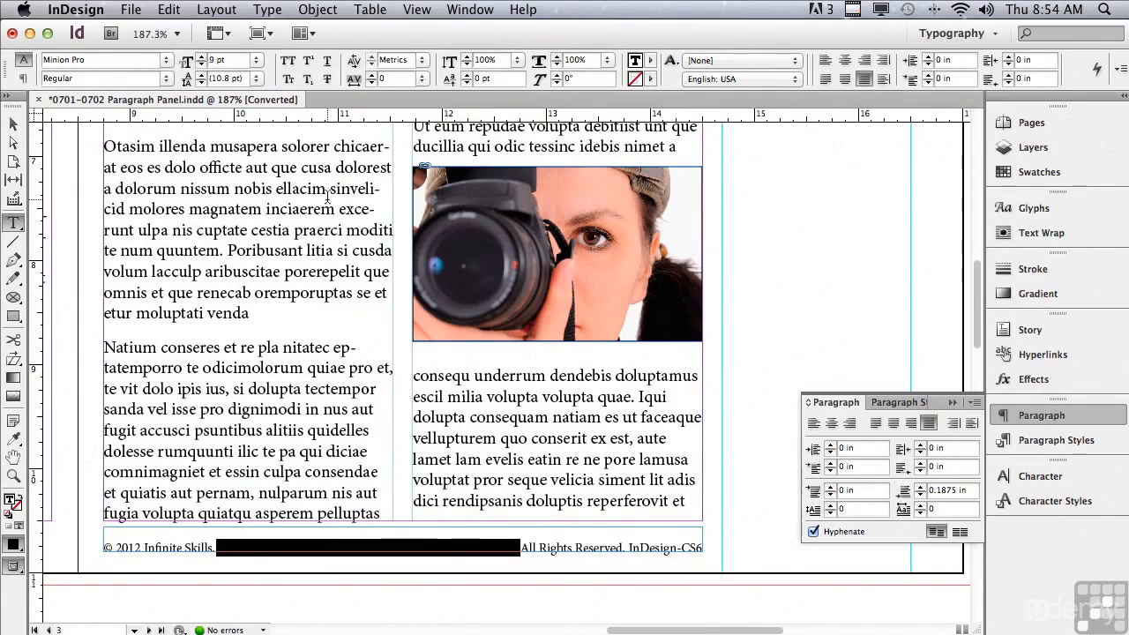
{"action": "left_click", "coordinate": [225, 37]}
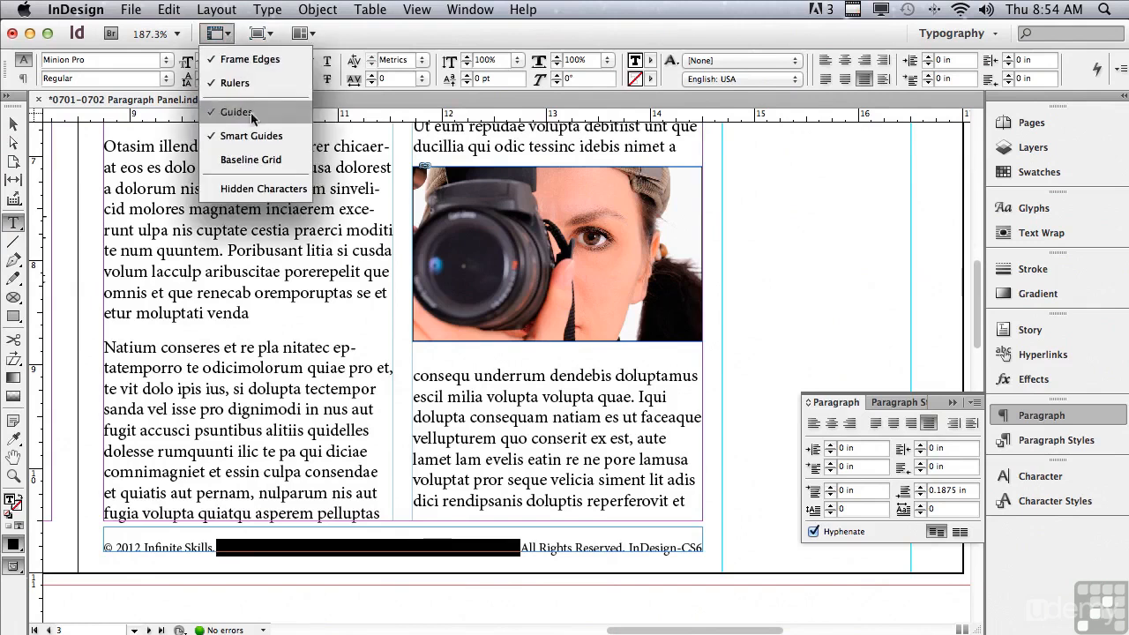
{"action": "left_click", "coordinate": [247, 188]}
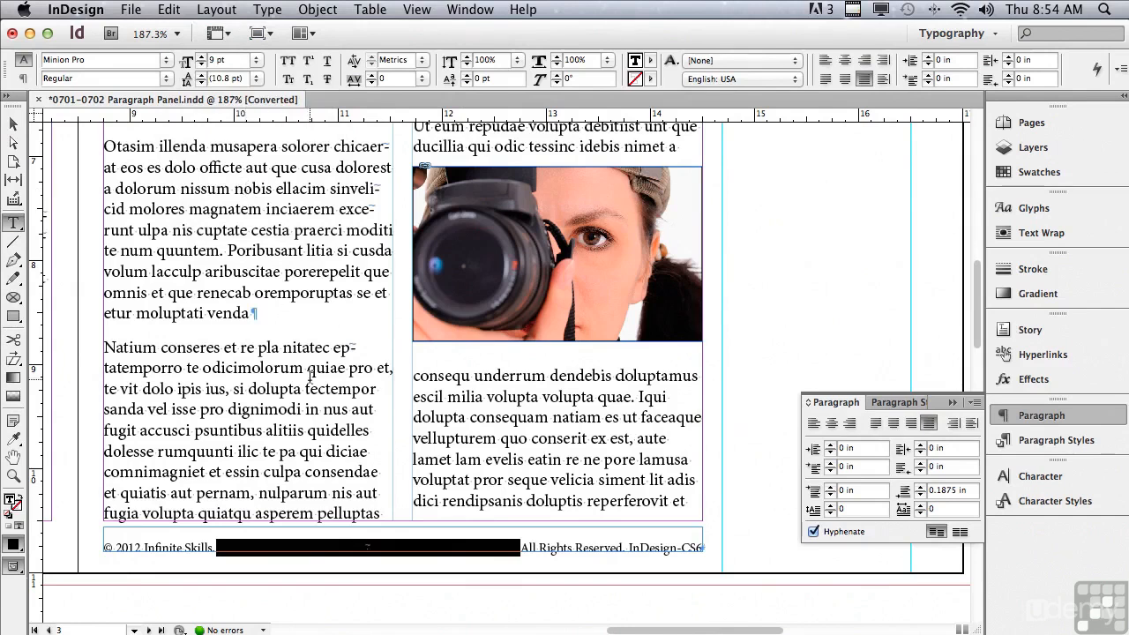
- Examine the hidden-character symbol of the Flush Space between "Skills." and "All" at high magnification
{"action": "left_click", "coordinate": [381, 582]}
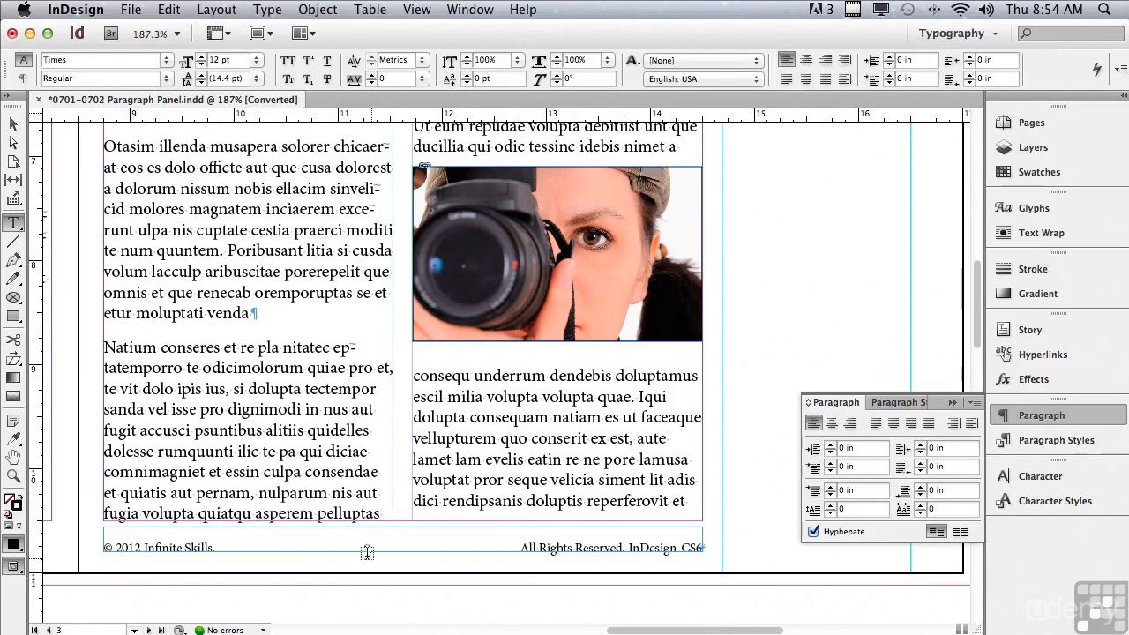
{"action": "double_click", "coordinate": [366, 545]}
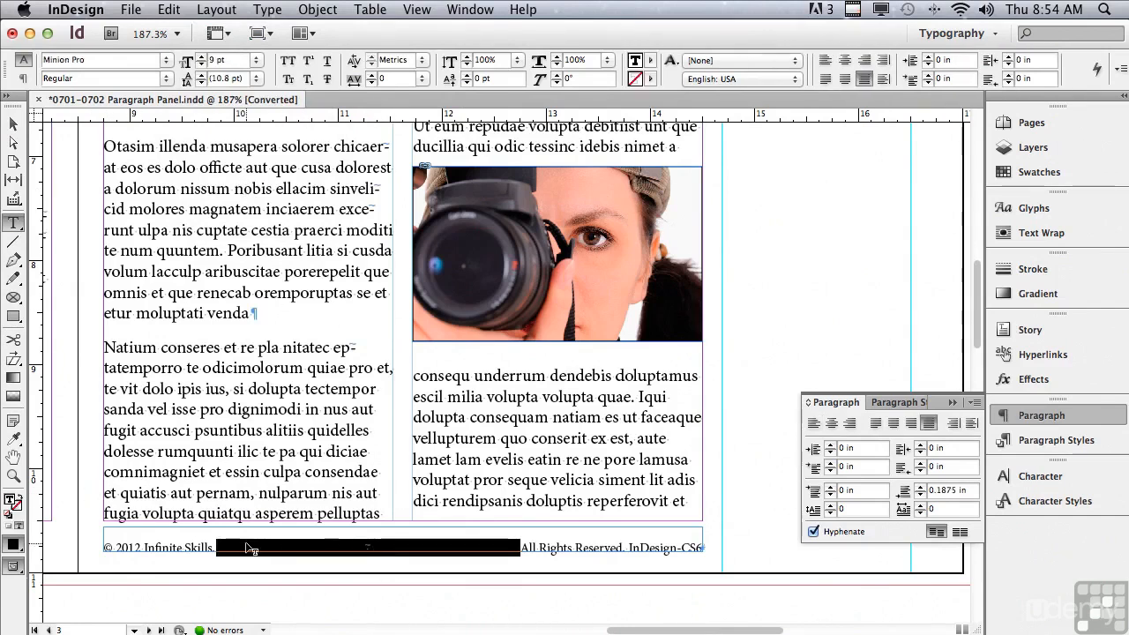
{"action": "left_click", "coordinate": [14, 475]}
{"action": "left_click_drag", "start_coordinate": [332, 526], "coordinate": [392, 575]}
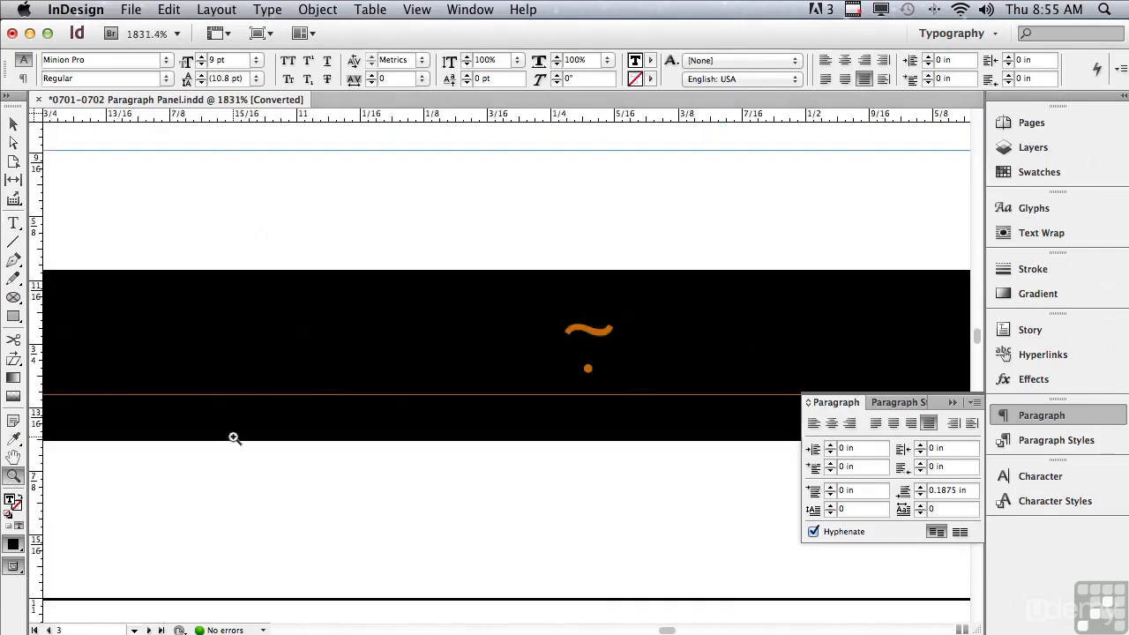
{"action": "left_click", "coordinate": [14, 223]}
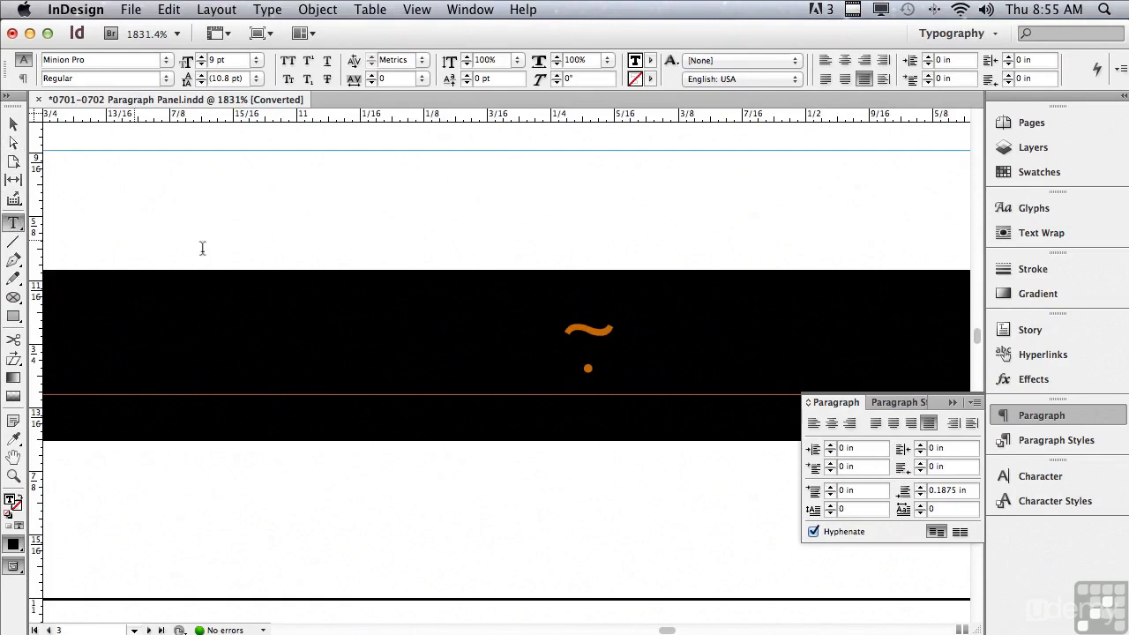
{"action": "left_click", "coordinate": [513, 327]}
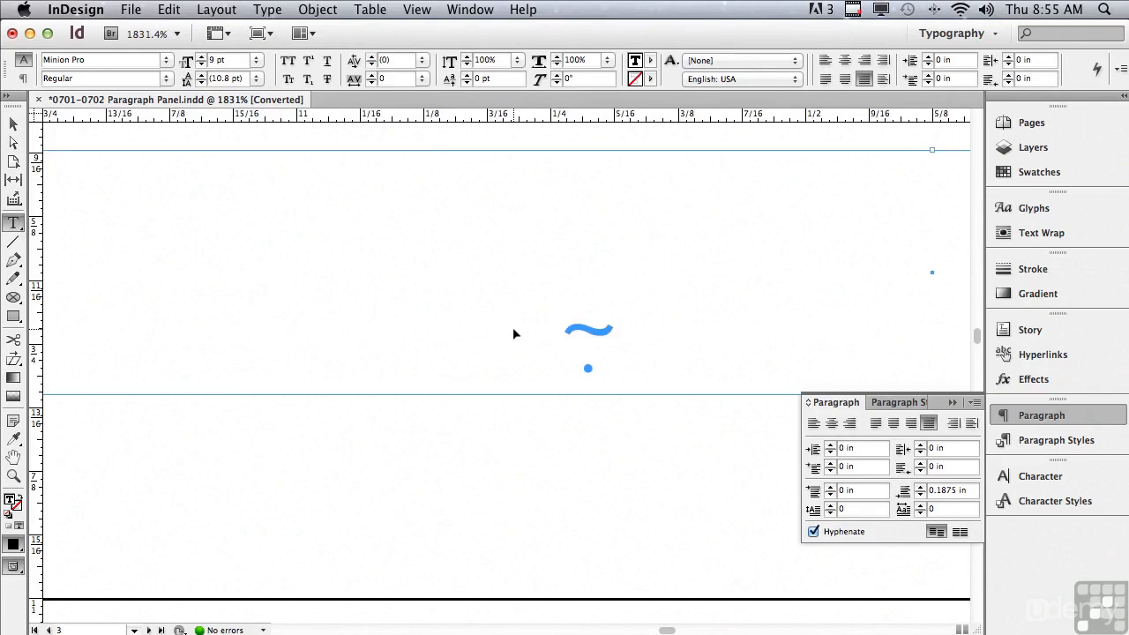
- Copy the Flush Space in the copyright line and paste it over the space between "Reserved." and "InDesign-CS6"
{"action": "key", "text": "super+minus"}
{"action": "key", "text": "super+minus"}
{"action": "key", "text": "super+minus"}
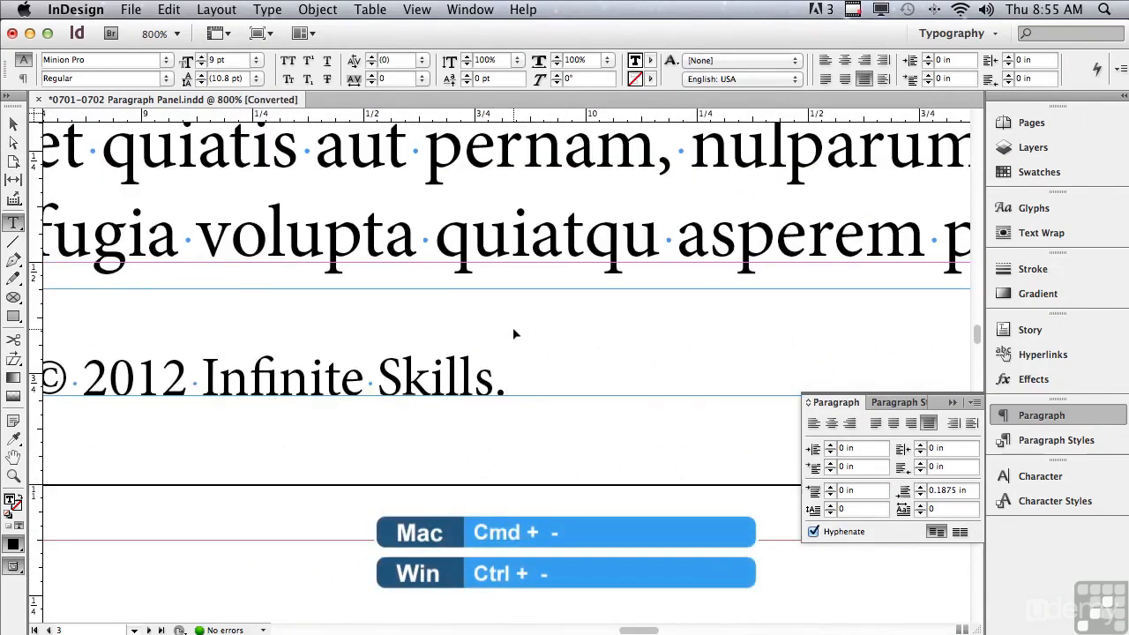
{"action": "key", "text": "super+minus"}
{"action": "key", "text": "super+minus"}
{"action": "key", "text": "super+minus"}
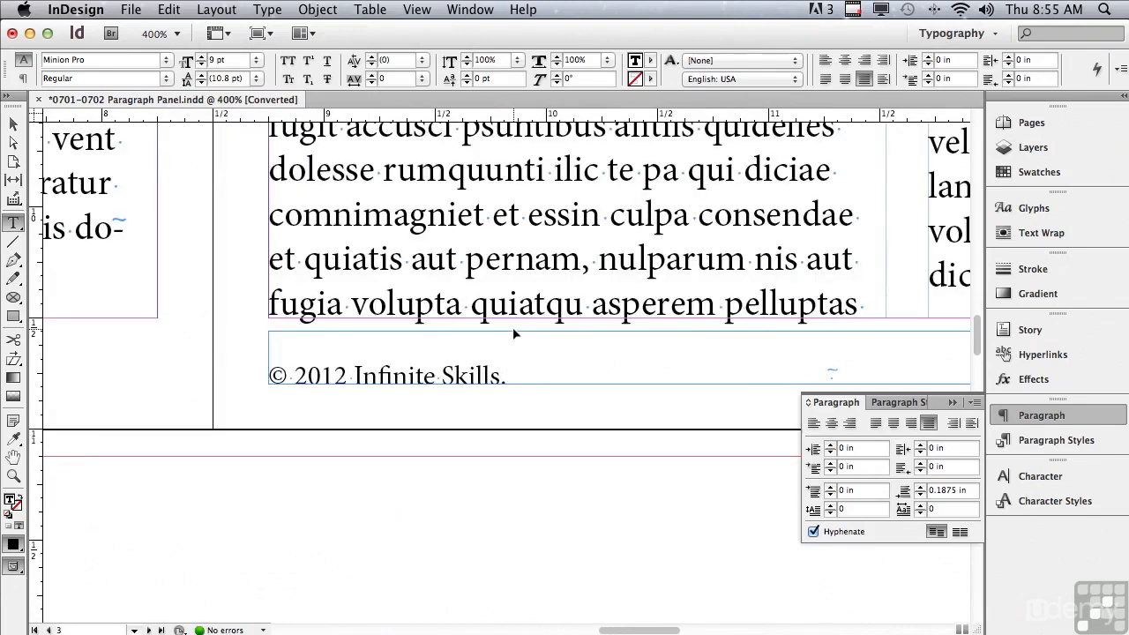
{"action": "key", "text": "super+minus"}
{"action": "key", "text": "super+minus"}
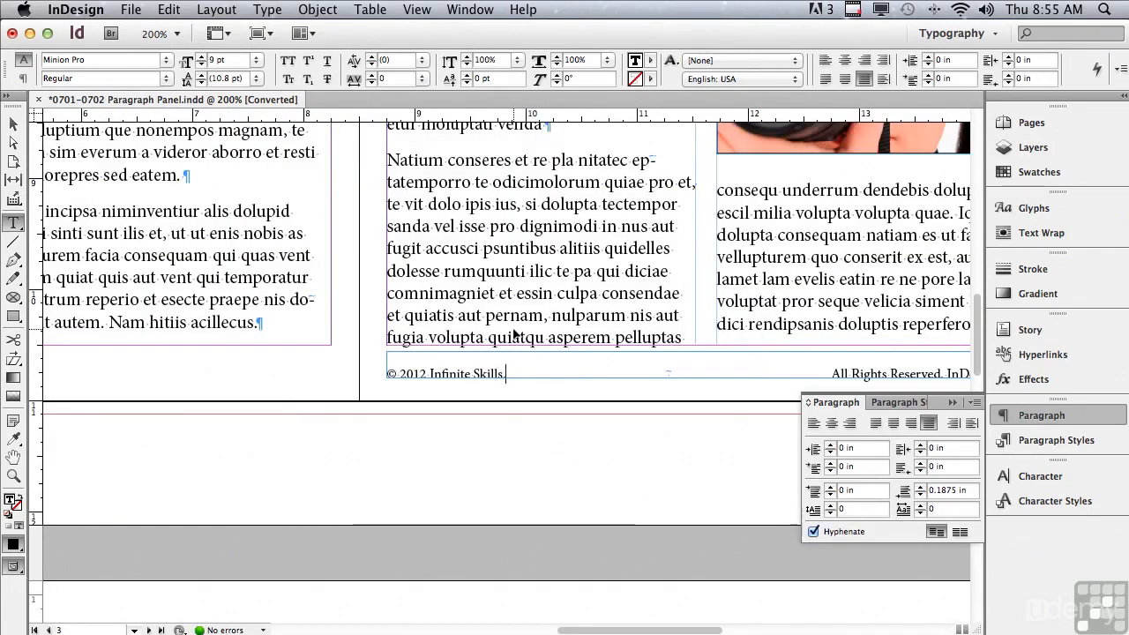
{"action": "key", "text": "super+minus"}
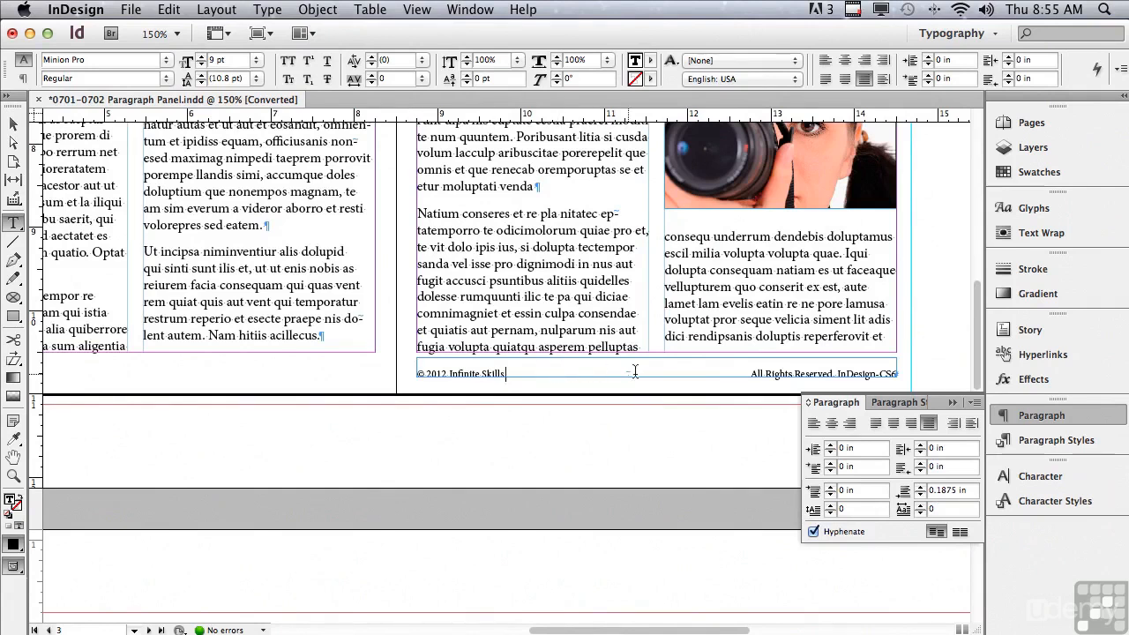
{"action": "double_click", "coordinate": [666, 373]}
{"action": "key", "text": "super+c"}
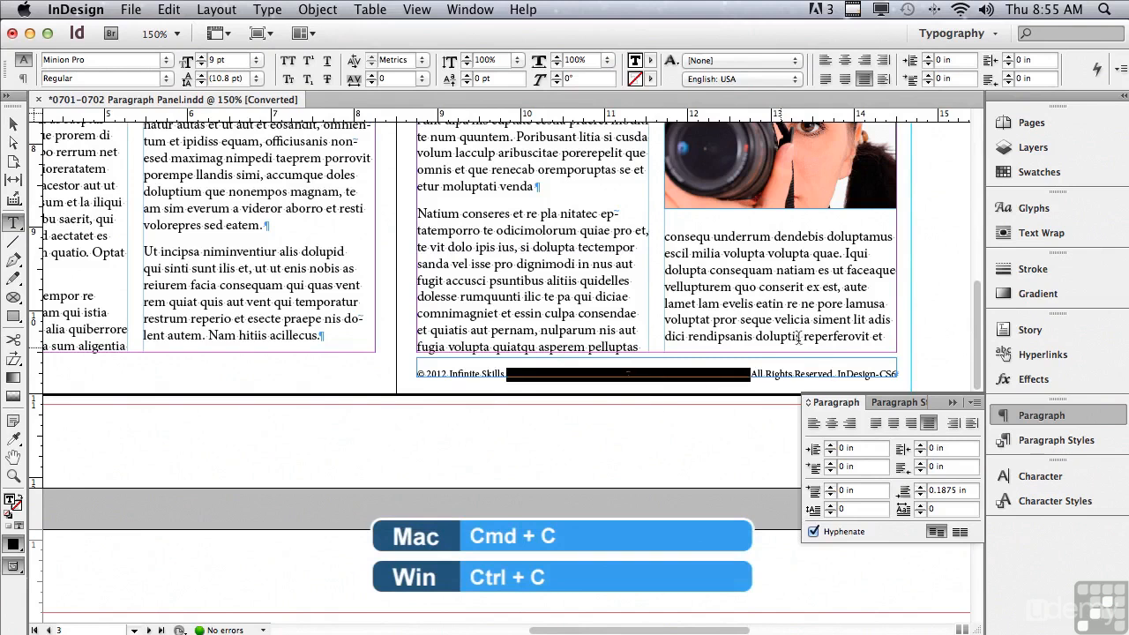
{"action": "left_click", "coordinate": [836, 374]}
{"action": "left_click_drag", "start_coordinate": [838, 374], "coordinate": [840, 374]}
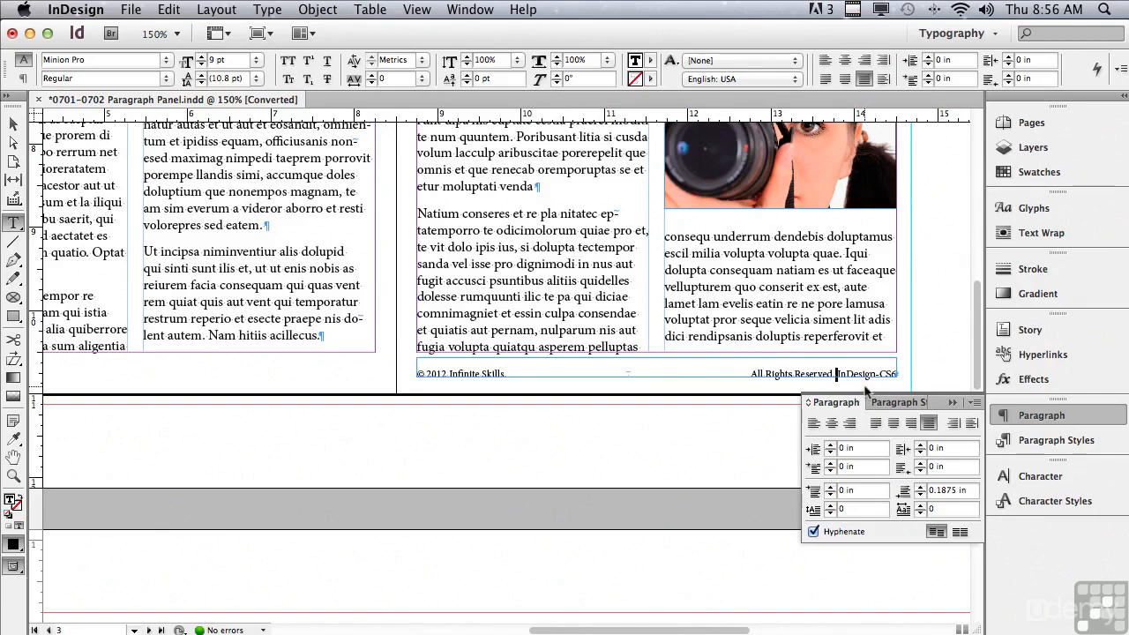
{"action": "key", "text": "Tab"}
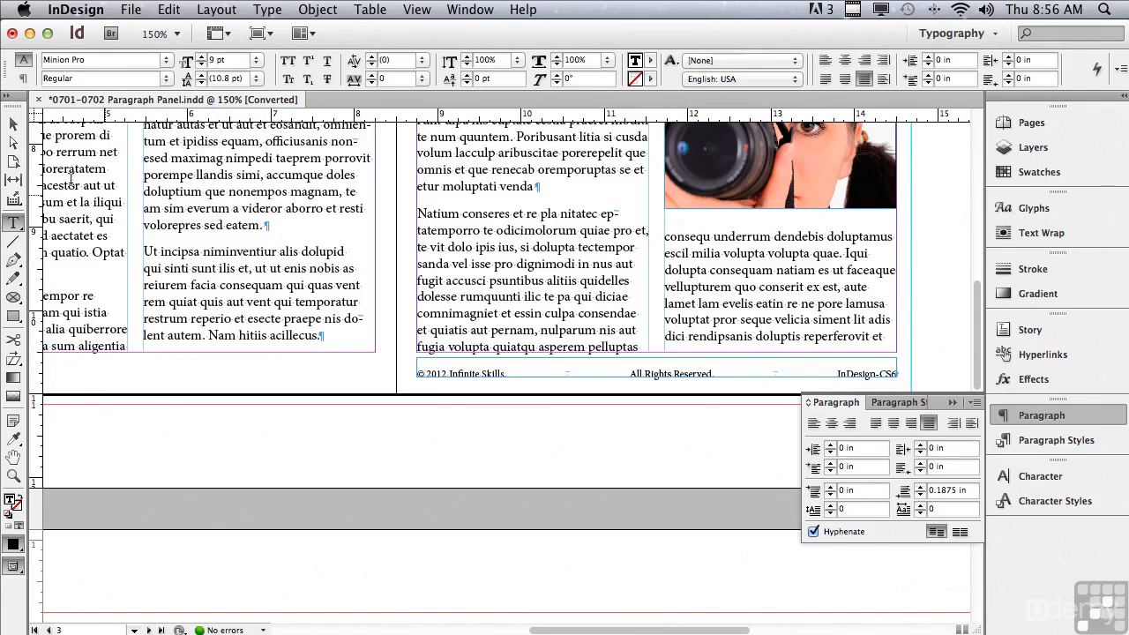
- Narrow the copyright line's text frame to about 4.89 in, and widen it back to 5.75 in
{"action": "left_click", "coordinate": [13, 124]}
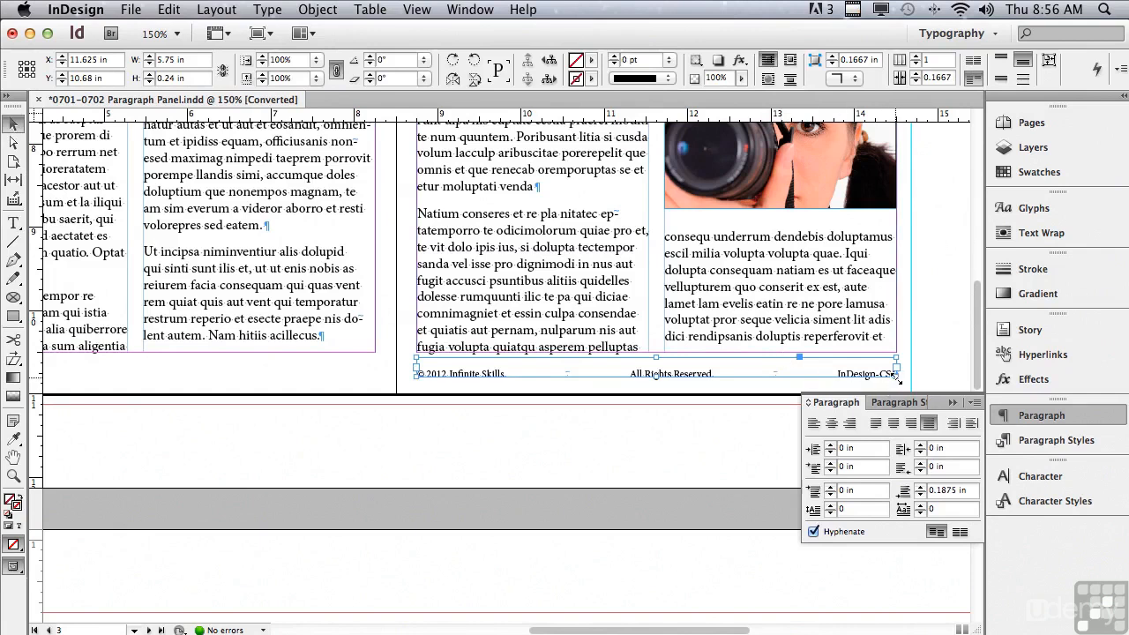
{"action": "left_click_drag", "start_coordinate": [896, 378], "coordinate": [821, 377]}
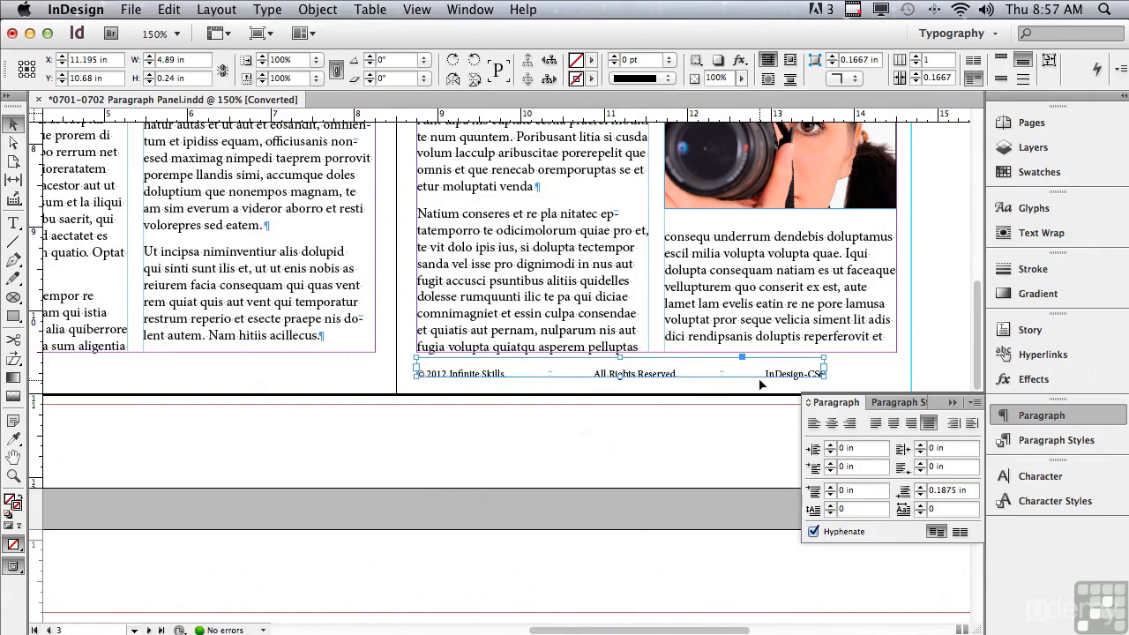
{"action": "left_click_drag", "start_coordinate": [823, 374], "coordinate": [897, 377]}
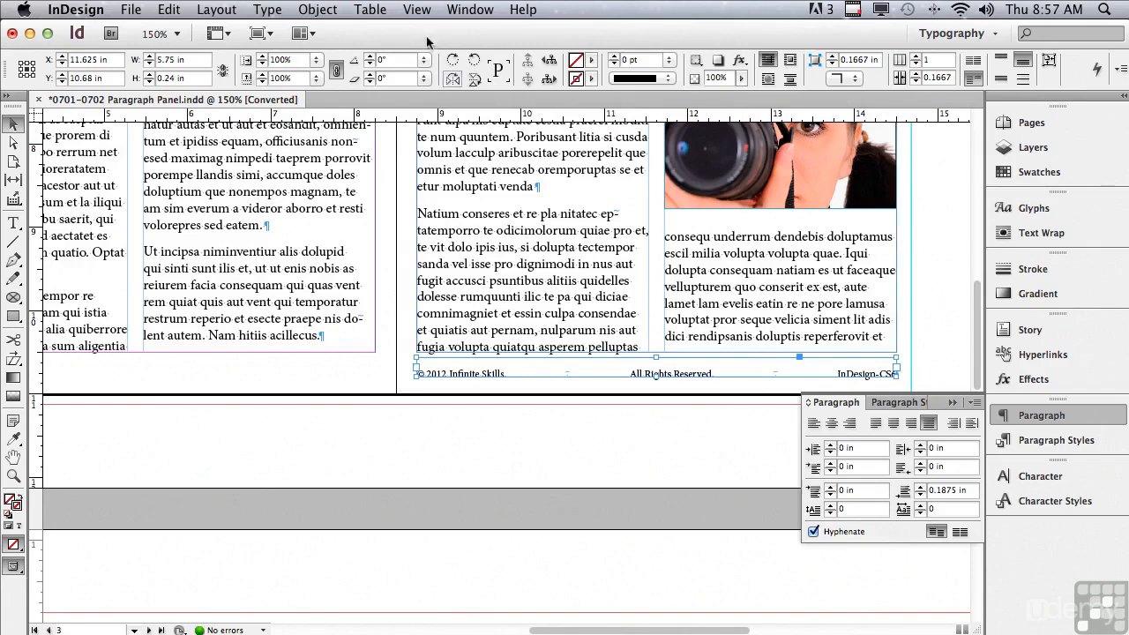
- Move the "Watch this text carefully" note from page 2's outer margin to page 3's outer margin and back
{"action": "left_click", "coordinate": [413, 9]}
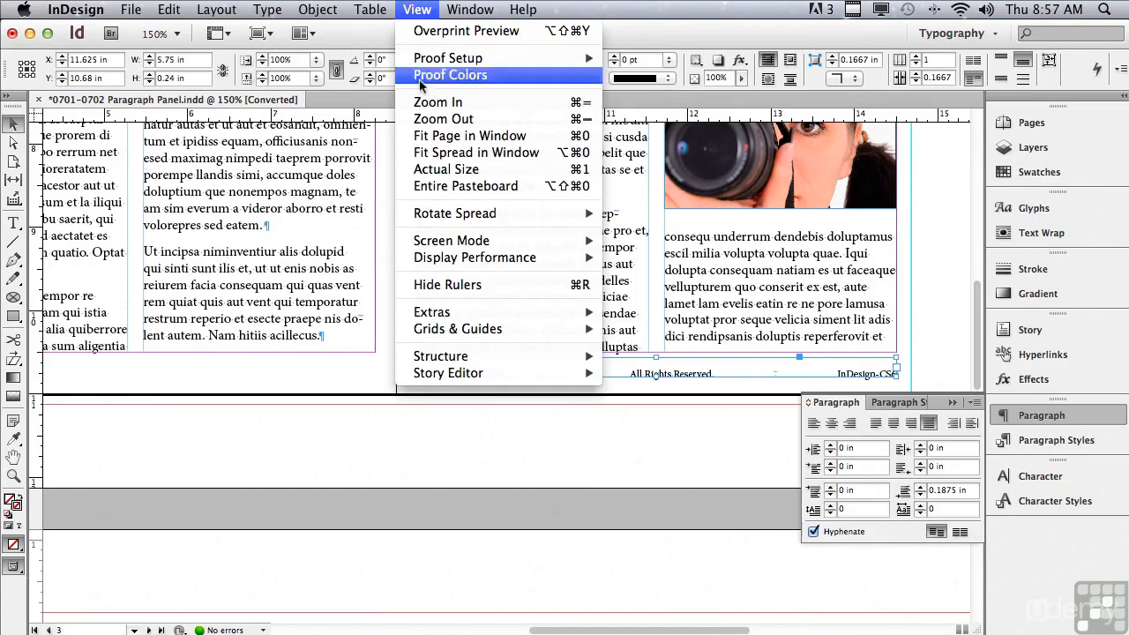
{"action": "left_click", "coordinate": [426, 153]}
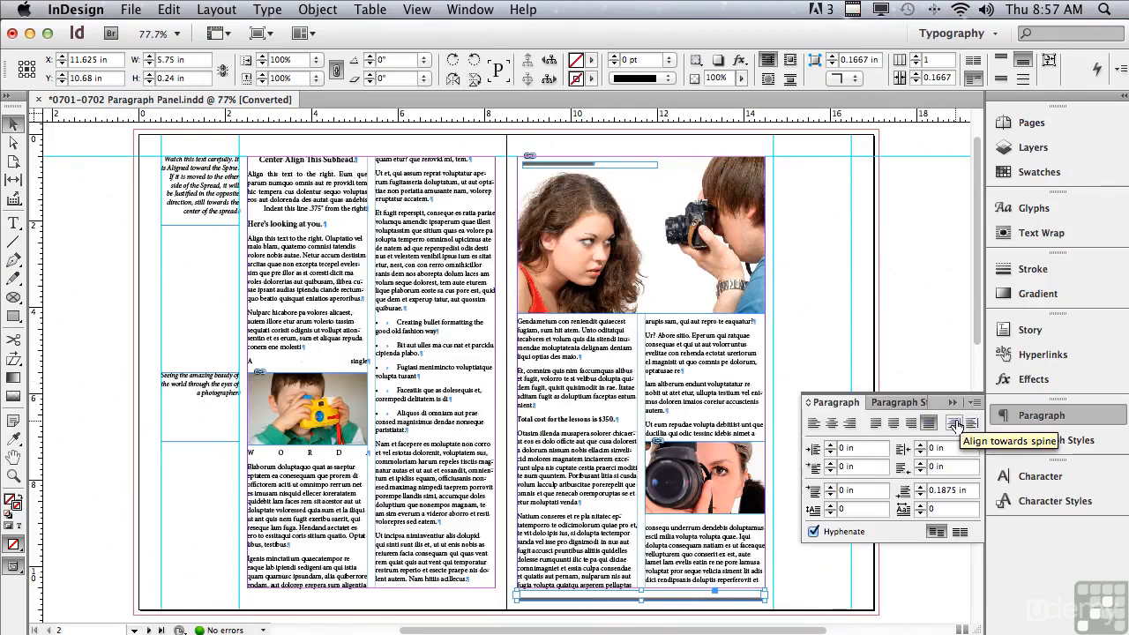
{"action": "left_click", "coordinate": [209, 188]}
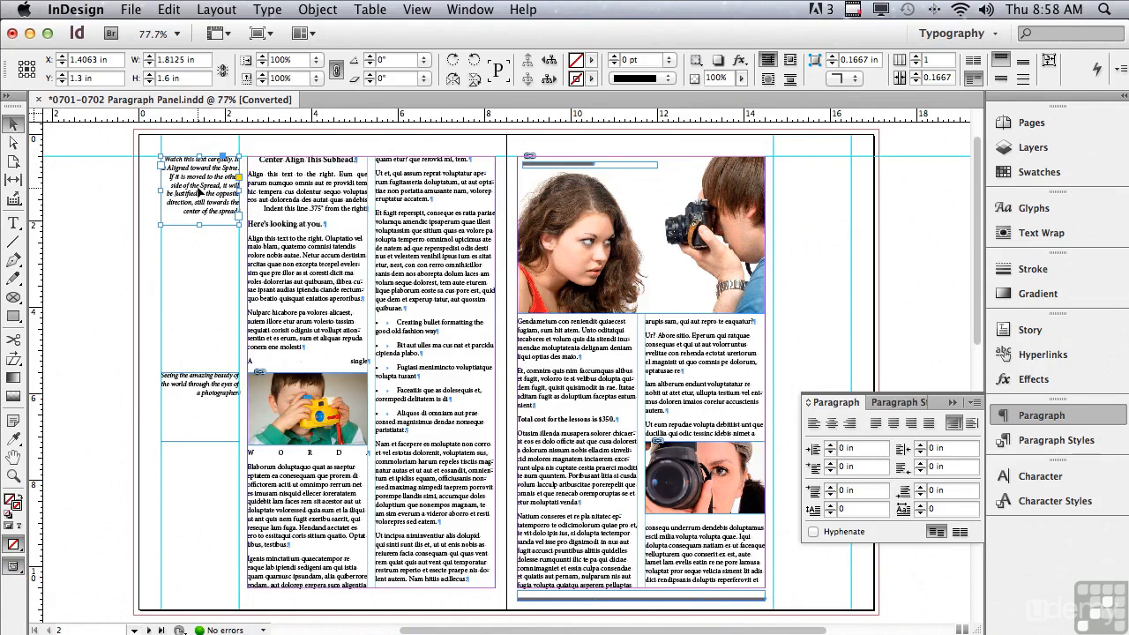
{"action": "left_click_drag", "start_coordinate": [176, 179], "coordinate": [786, 181]}
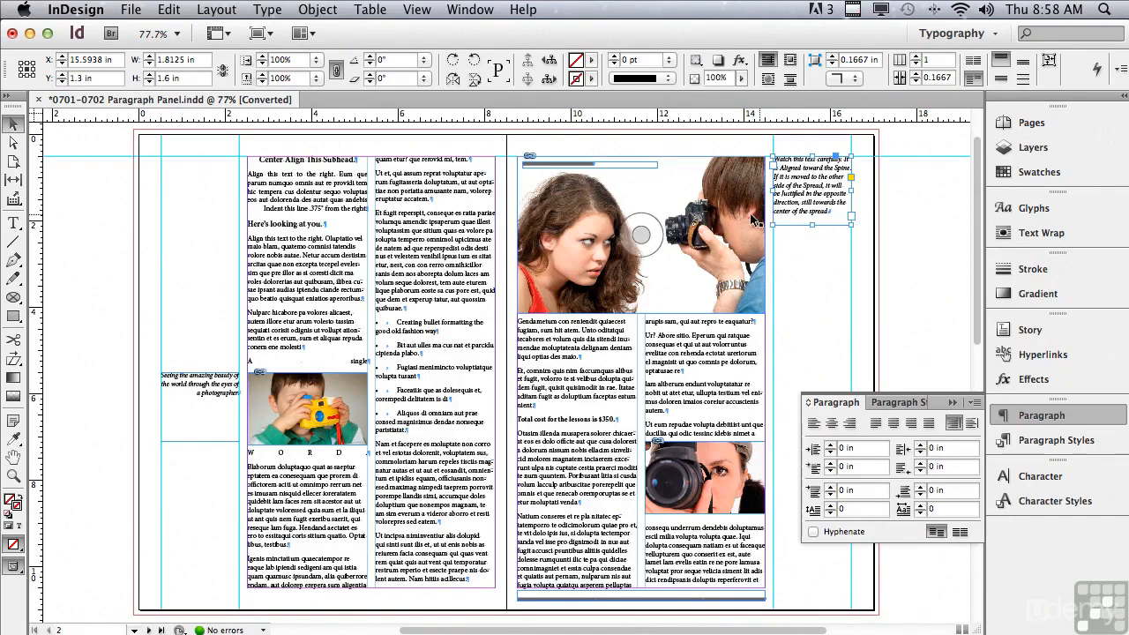
{"action": "left_click_drag", "start_coordinate": [773, 212], "coordinate": [204, 187]}
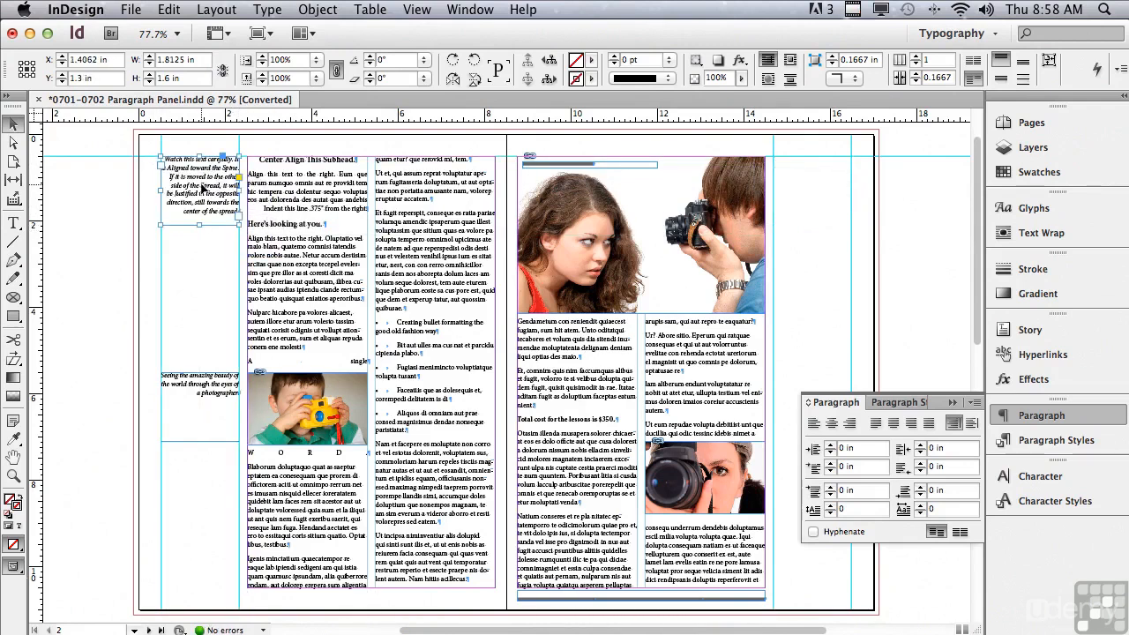
- Align the "Watch this text carefully" note away from the spine and move its frame to page 3's outer margin
{"action": "left_click", "coordinate": [973, 424]}
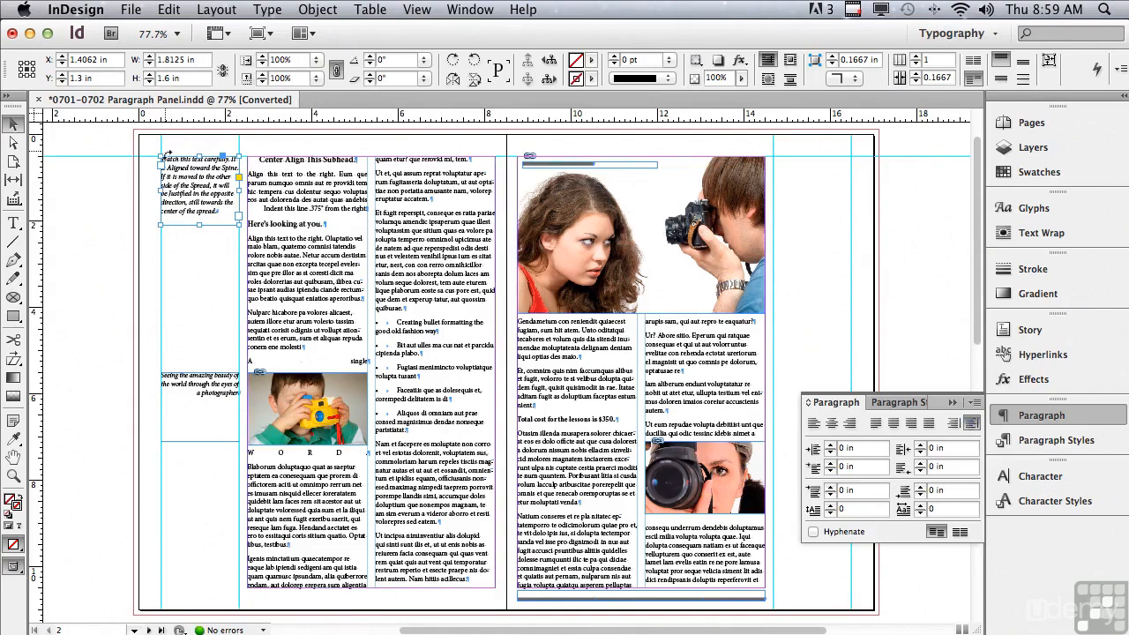
{"action": "left_click_drag", "start_coordinate": [181, 202], "coordinate": [775, 205]}
{"action": "left_click_drag", "start_coordinate": [790, 205], "coordinate": [797, 205]}
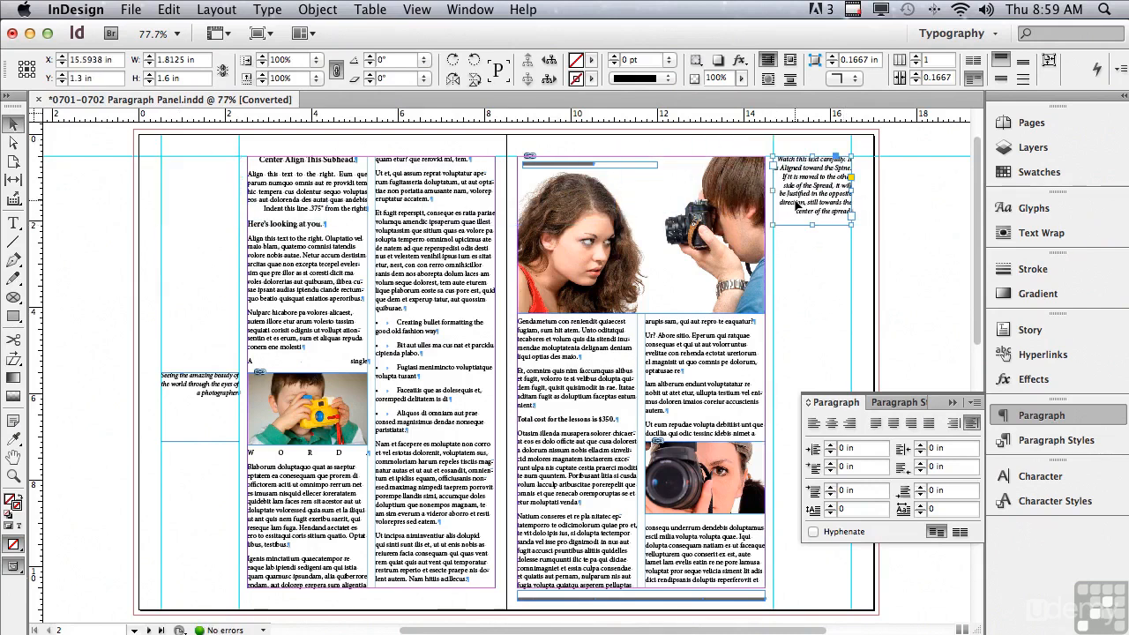